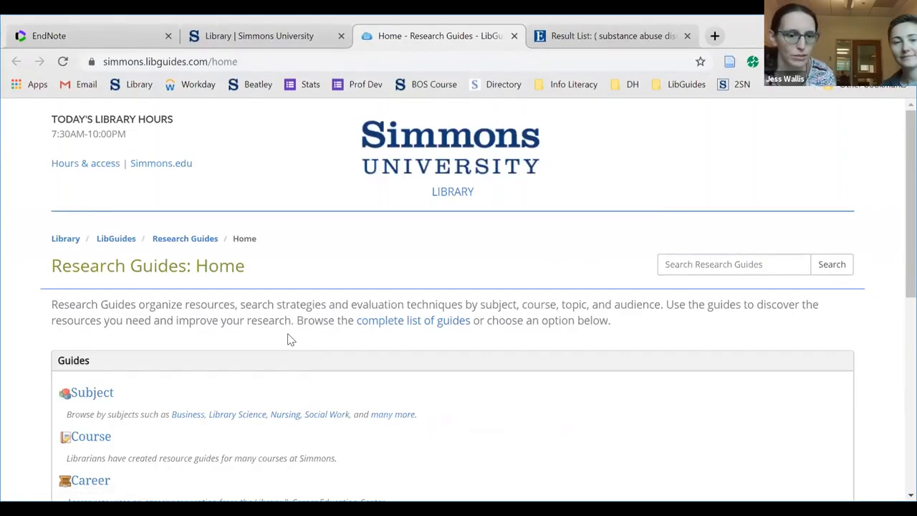
- Go to the How-To research guides and open the APA Citation Guide (6th Edition) in a separate tab
scroll(288, 337, down, 4)
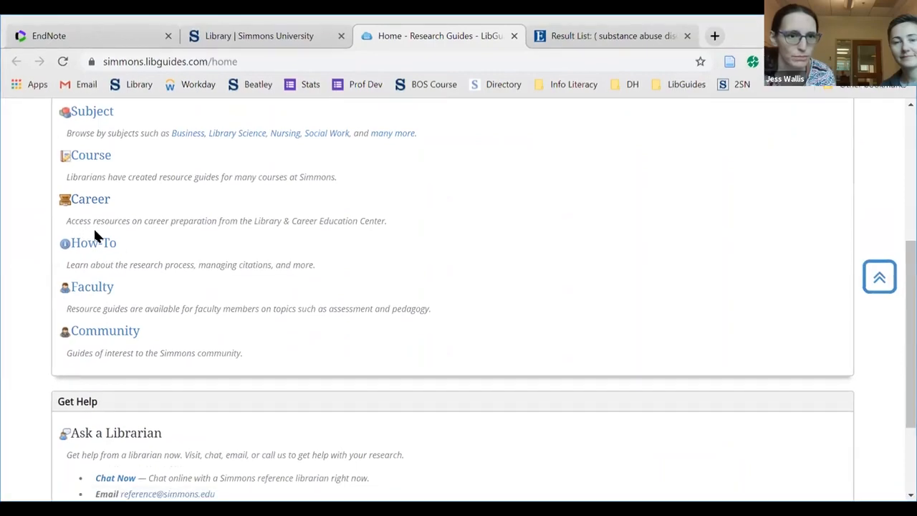
click(82, 244)
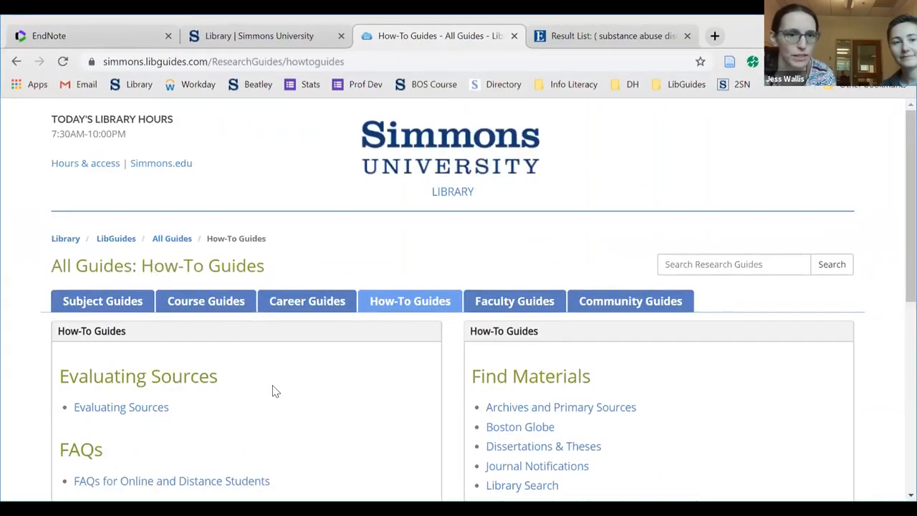
scroll(273, 391, down, 3)
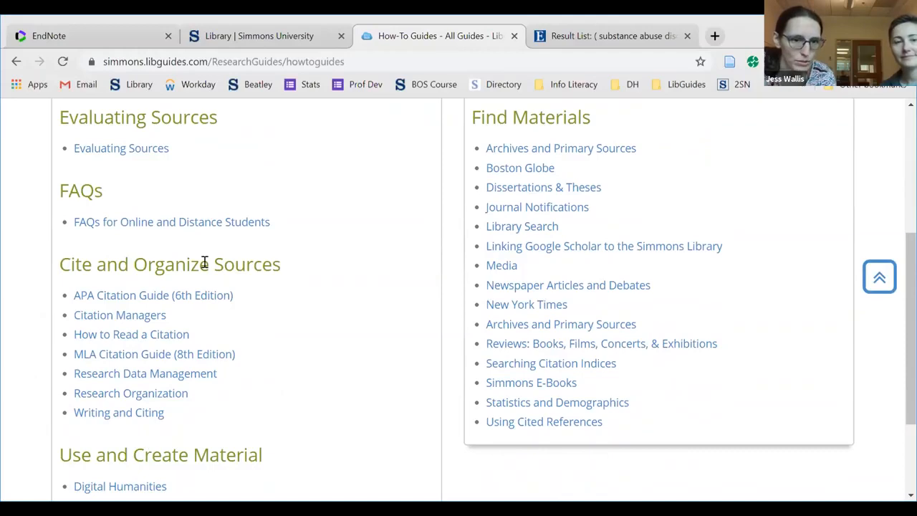
right_click(126, 291)
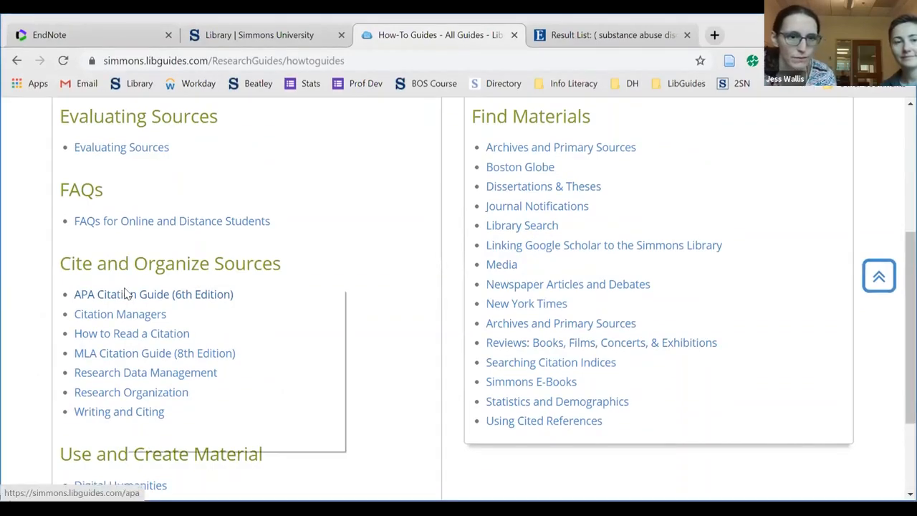
click(157, 301)
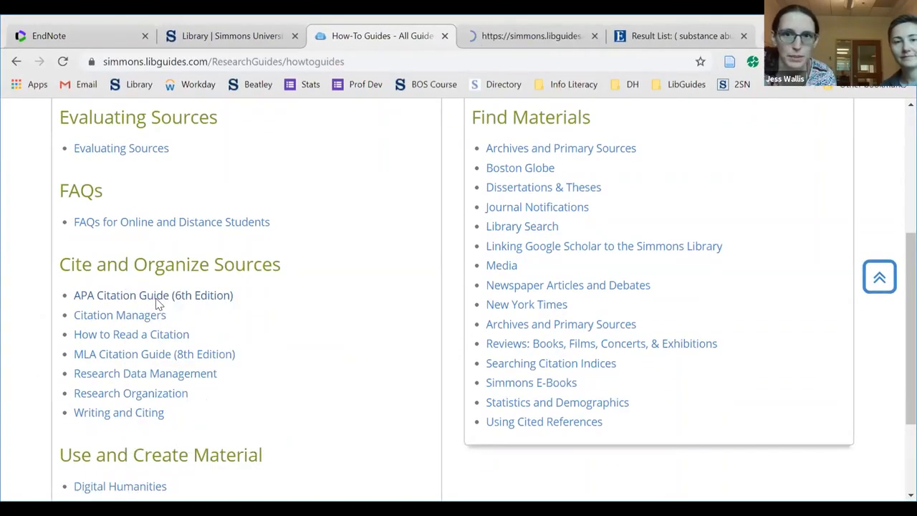
click(519, 34)
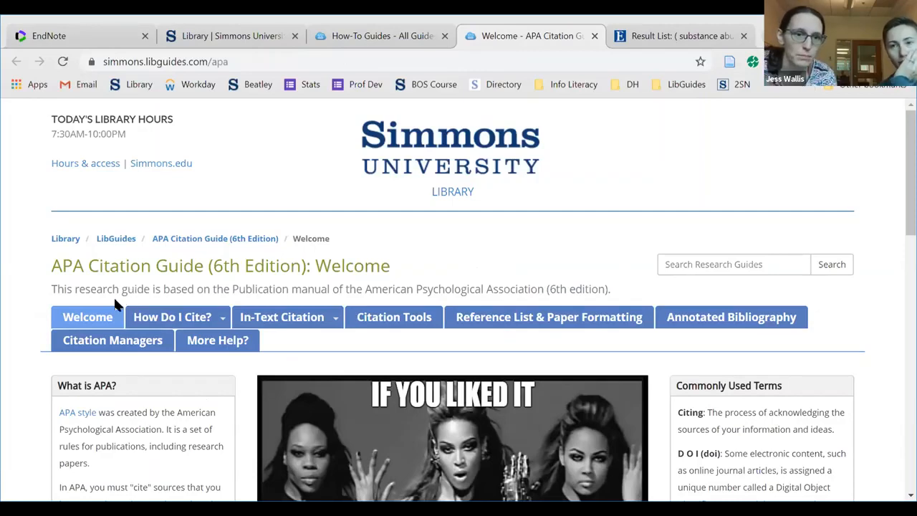
- Look through the source types covered under How Do I Cite? in the APA guide
click(222, 318)
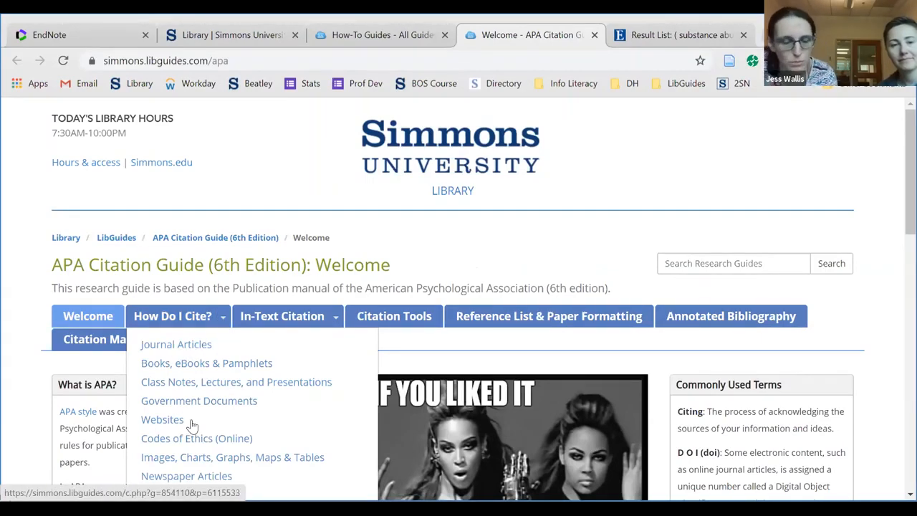
scroll(192, 425, down, 3)
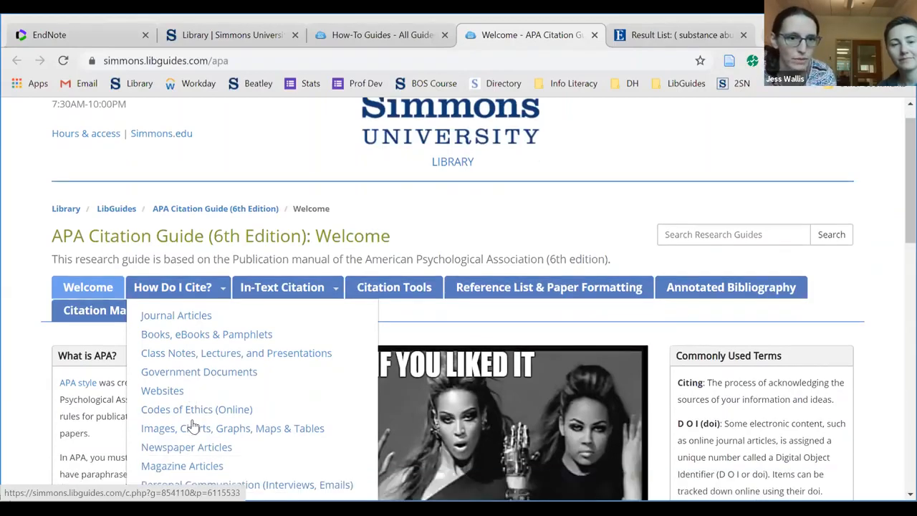
scroll(192, 425, up, 1)
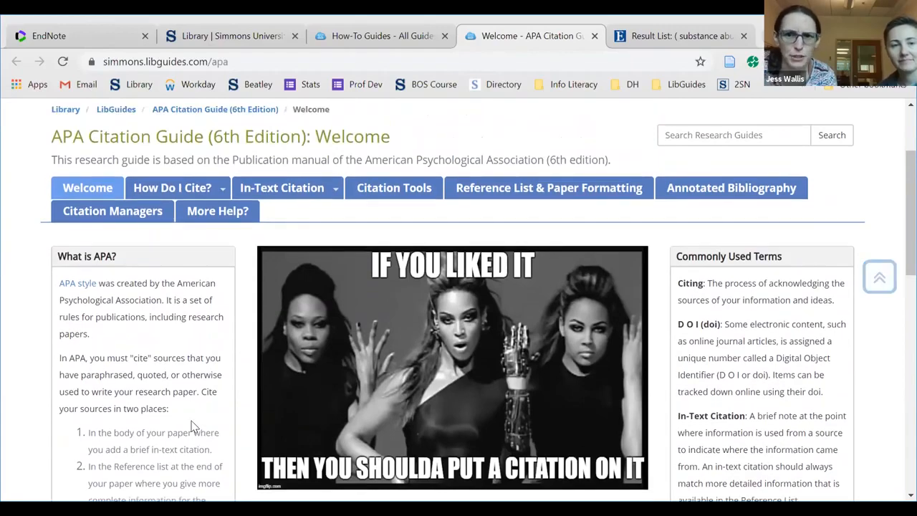
- Open the APA guide's Annotated Bibliography page and review the sample evaluative annotation and useful links
click(737, 188)
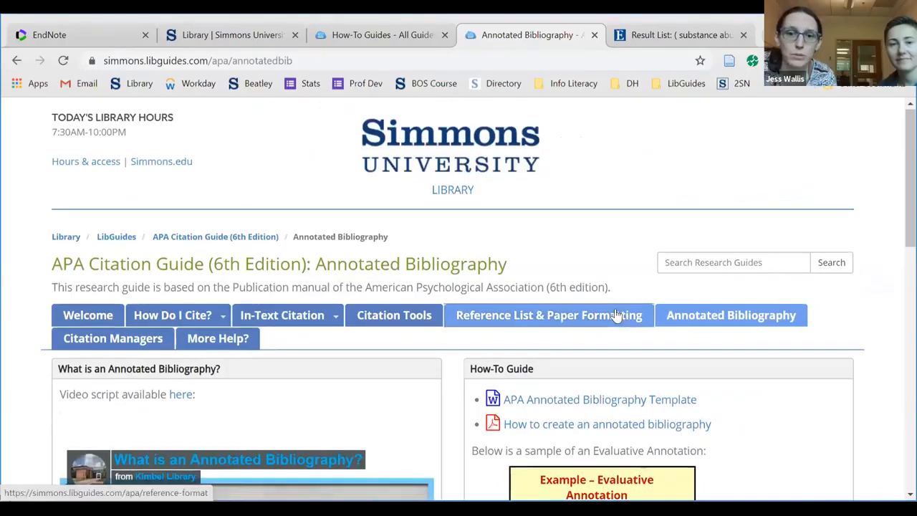
scroll(617, 315, down, 4)
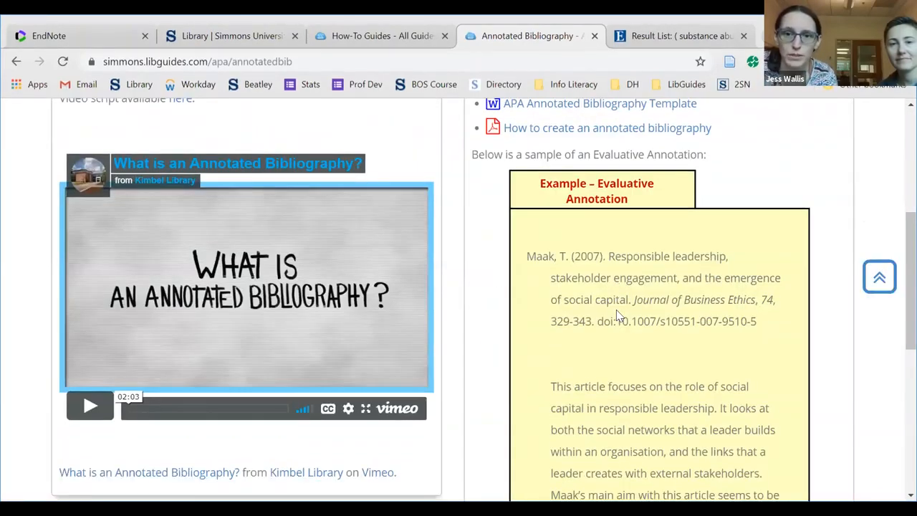
scroll(594, 308, down, 3)
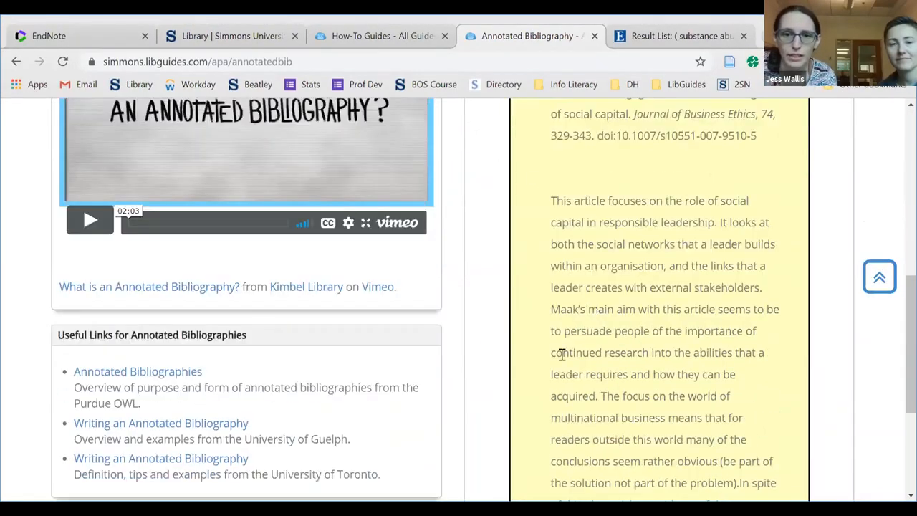
scroll(562, 355, down, 1)
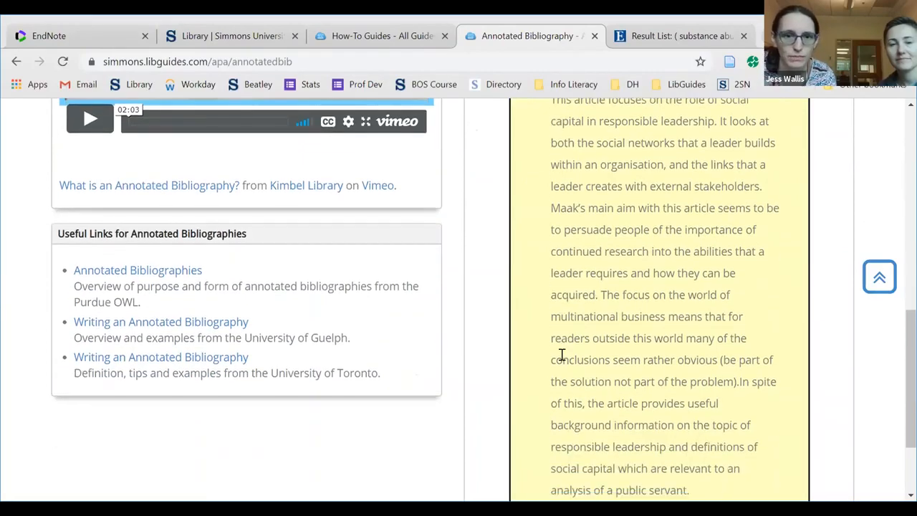
scroll(561, 356, up, 5)
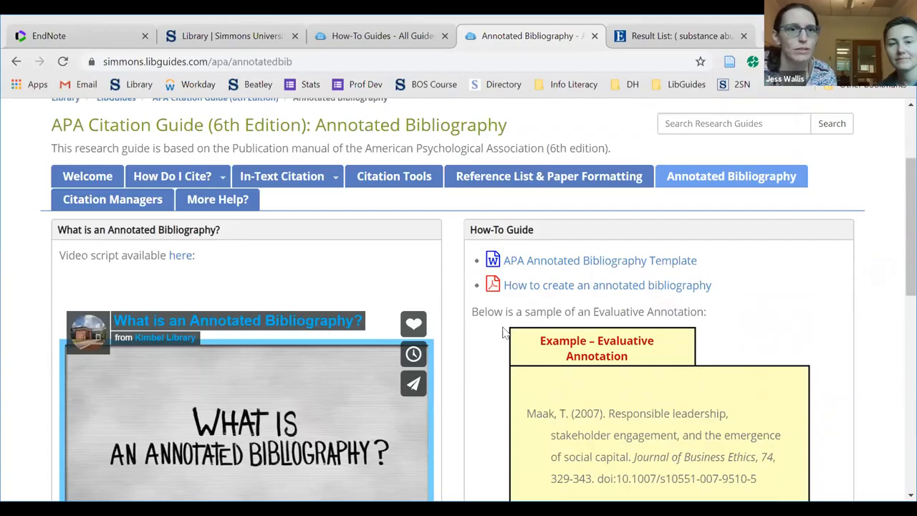
- Close the APA guide, open the Citation Managers guide in its own tab, and review its comparison table of citation managers
click(594, 36)
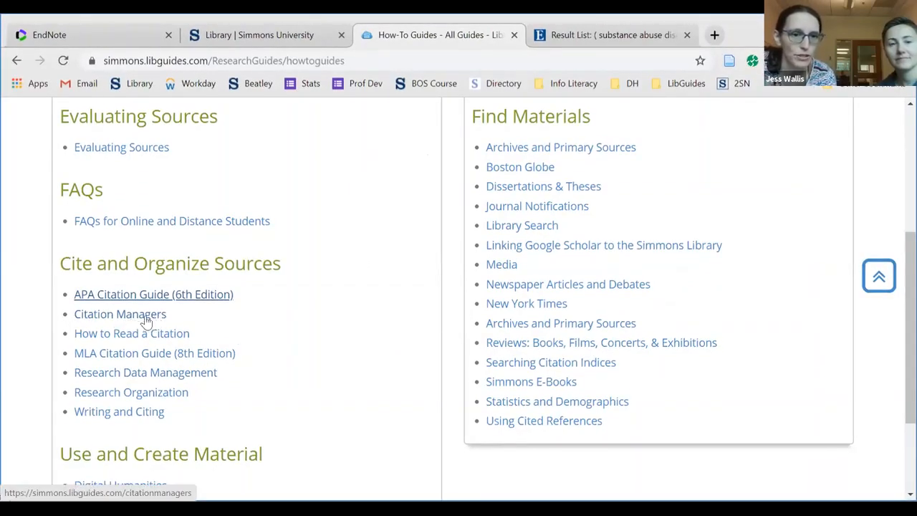
click(146, 320)
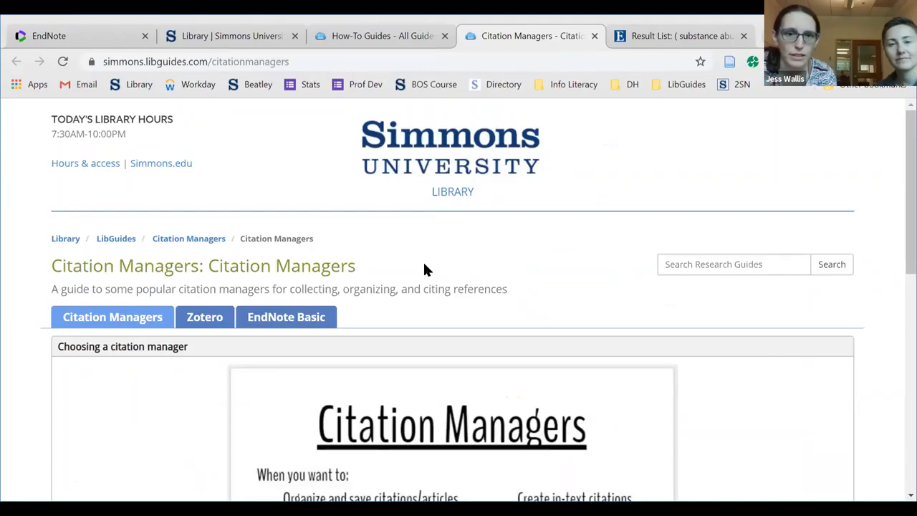
scroll(424, 269, down, 3)
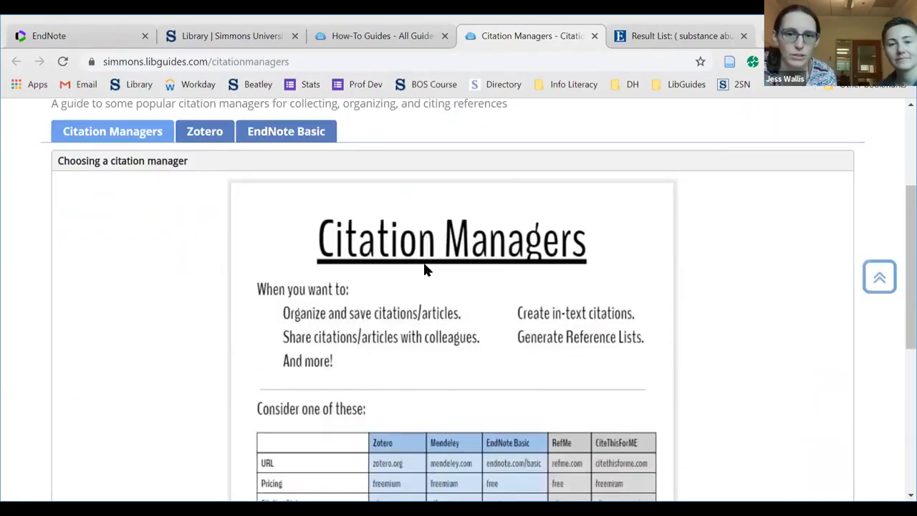
scroll(424, 270, down, 2)
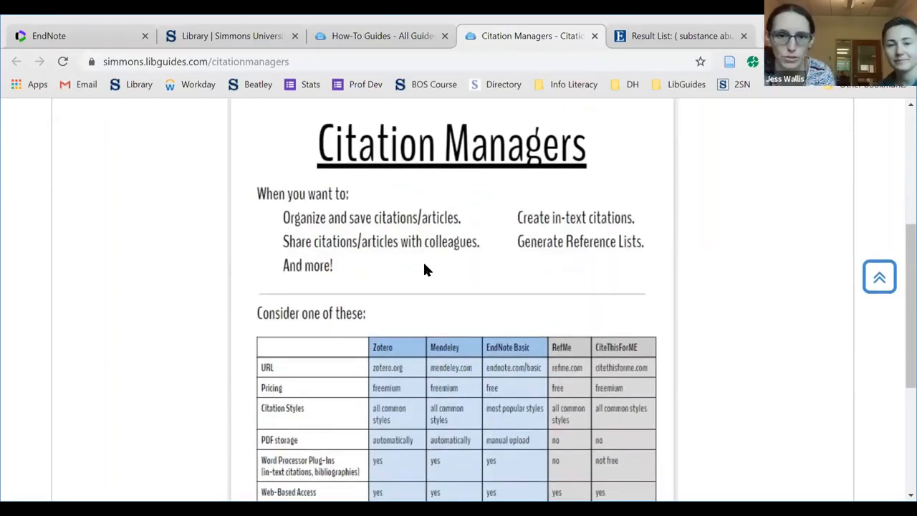
scroll(424, 269, down, 2)
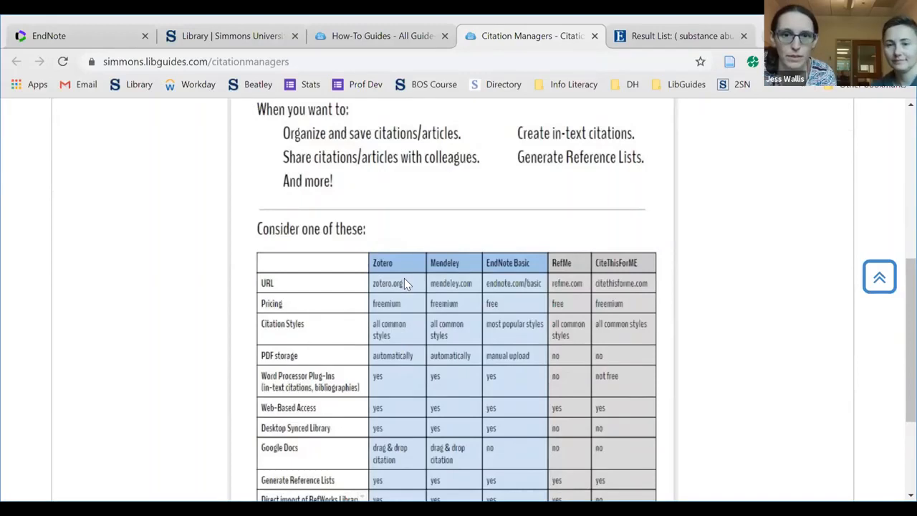
scroll(404, 280, down, 4)
scroll(404, 278, up, 10)
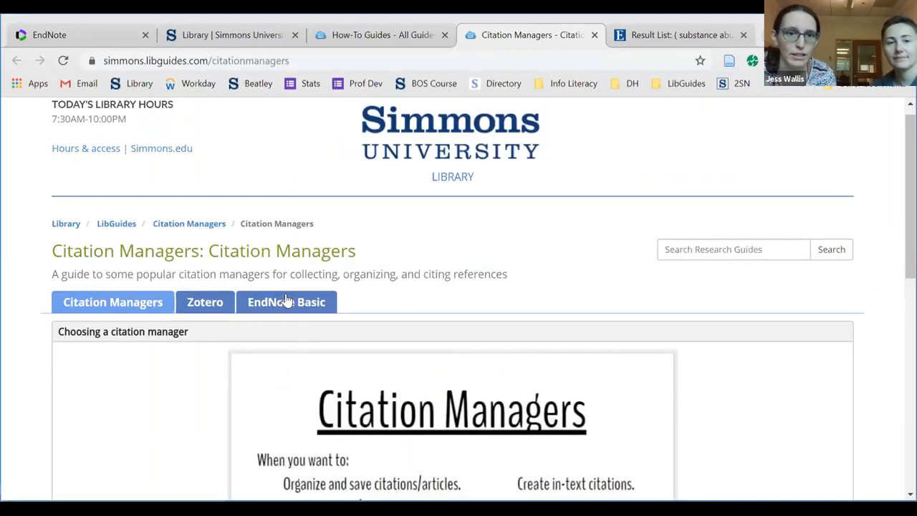
- Open the guide's EndNote Basic page and read its Getting Started information on accounts and the desktop version
click(287, 303)
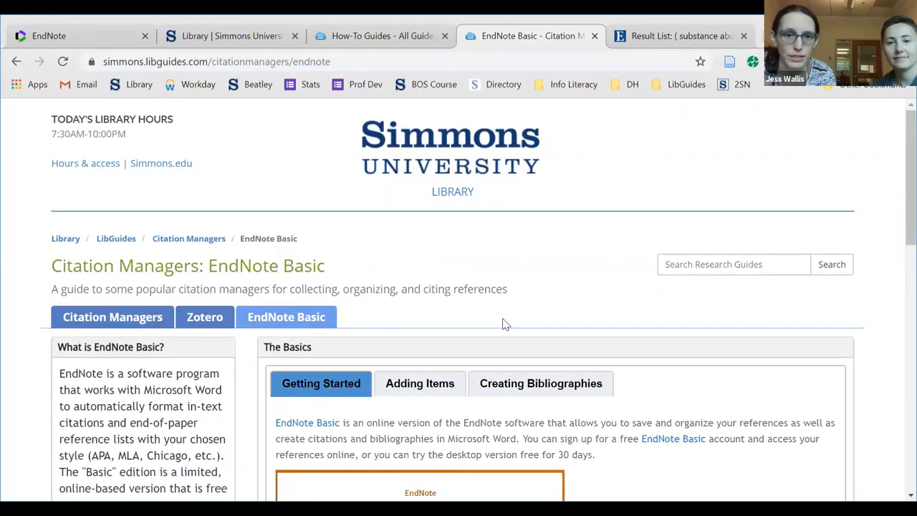
scroll(504, 324, down, 3)
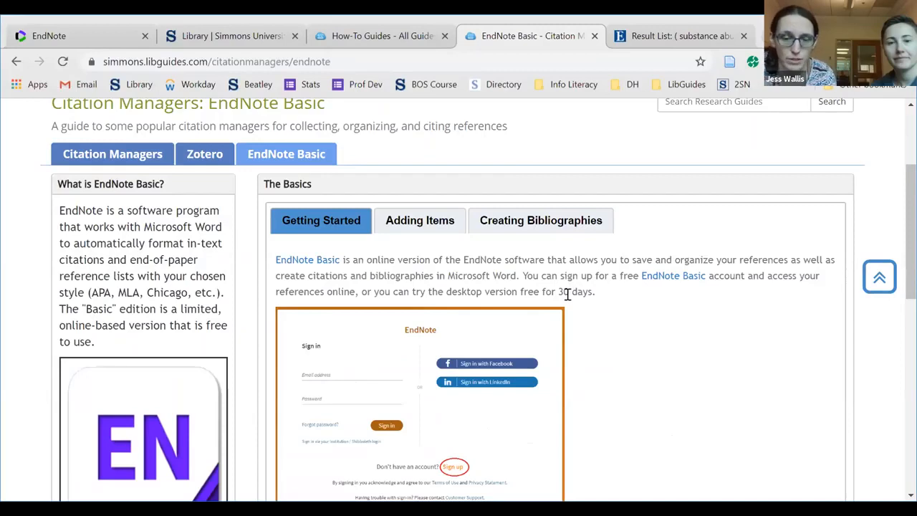
scroll(566, 294, down, 1)
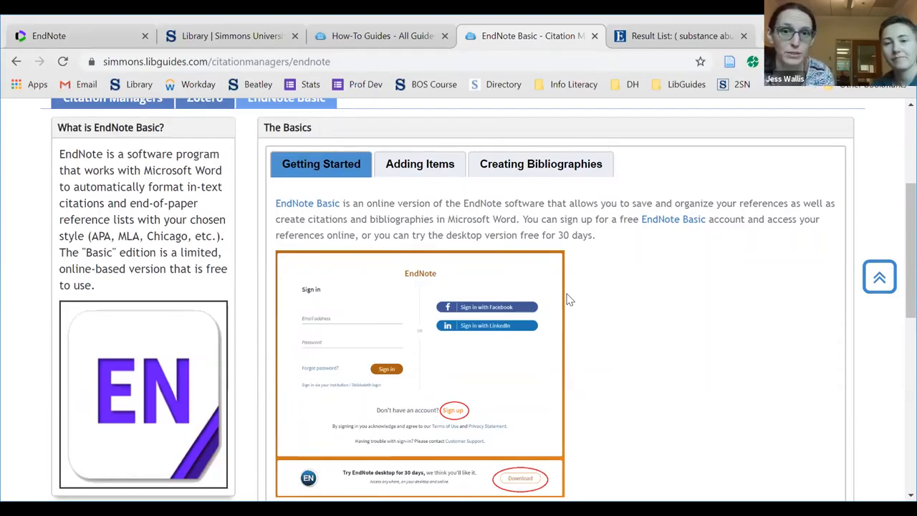
scroll(568, 300, up, 1)
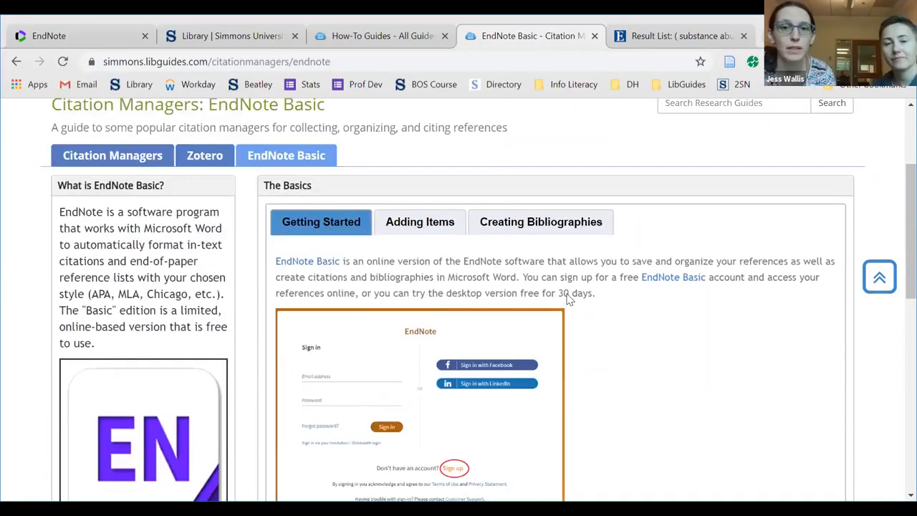
scroll(569, 300, down, 2)
scroll(568, 299, up, 3)
scroll(568, 299, up, 2)
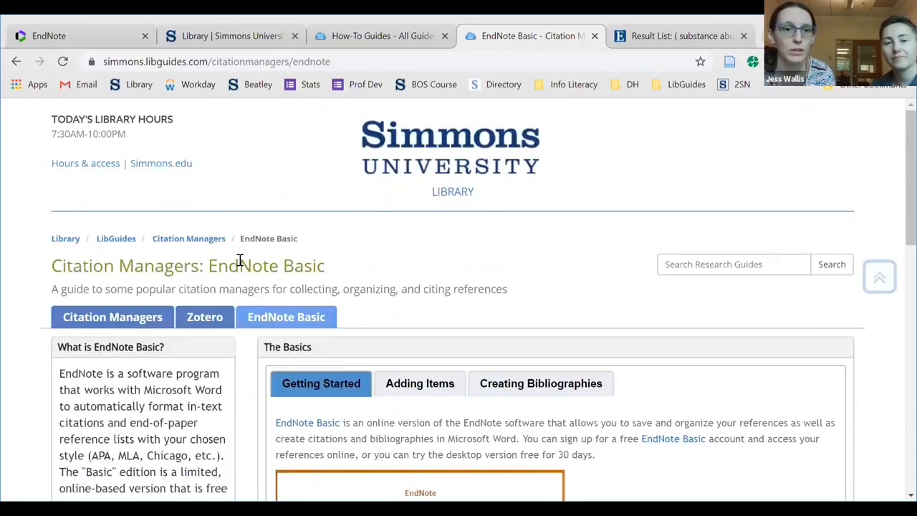
- Open the guide's Zotero page and load zotero.org in a new tab
click(209, 313)
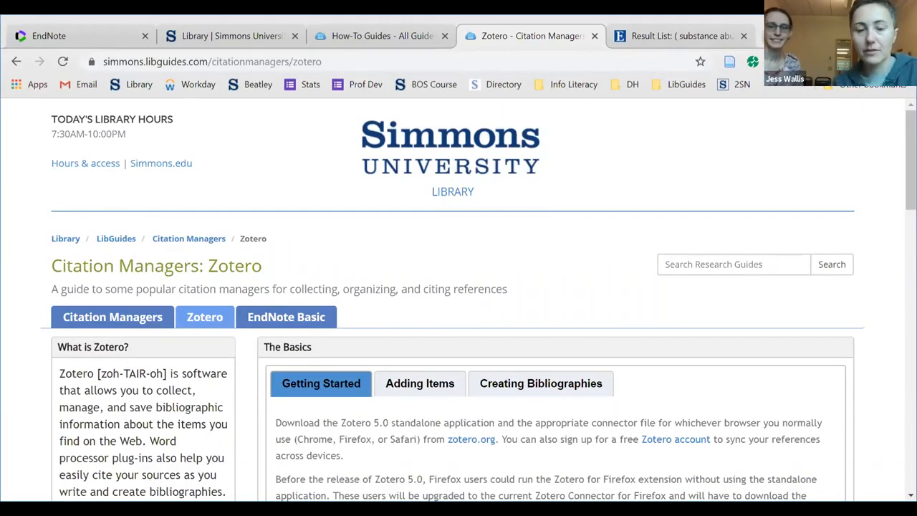
key(ctrl+t)
text(zotero.org)
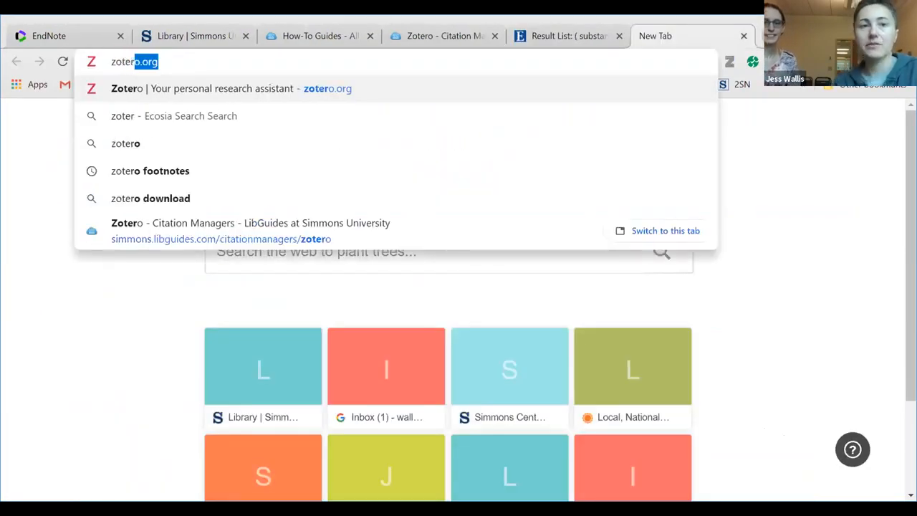
key(Return)
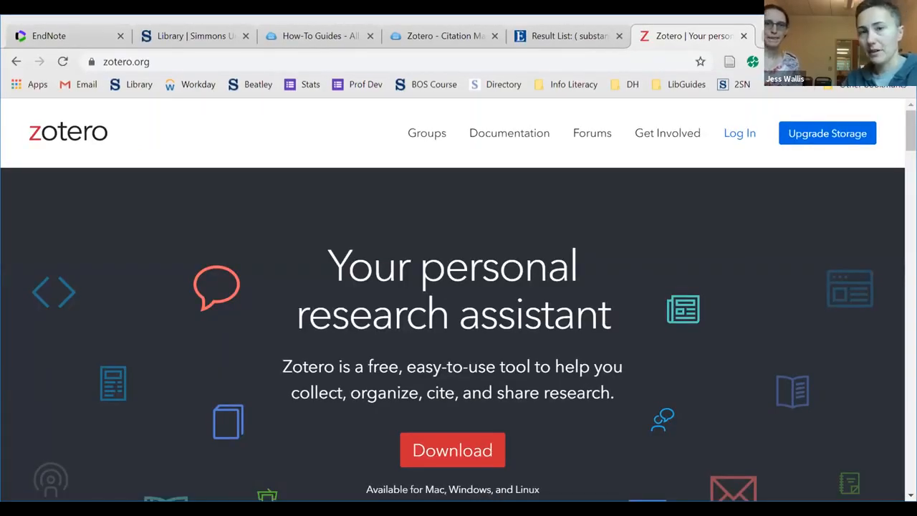
- Open Zotero's download page and view the Zotero 5.0 for Windows and Chrome Connector options
scroll(526, 188, down, 3)
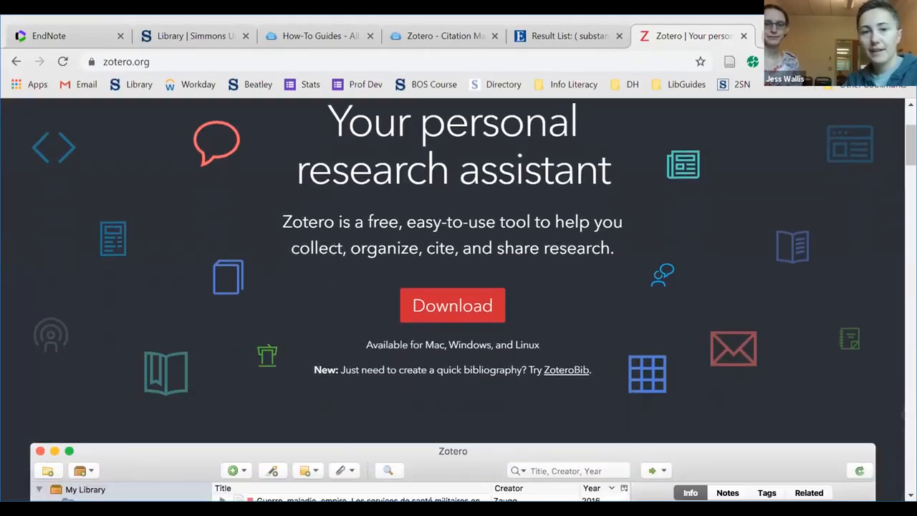
click(455, 279)
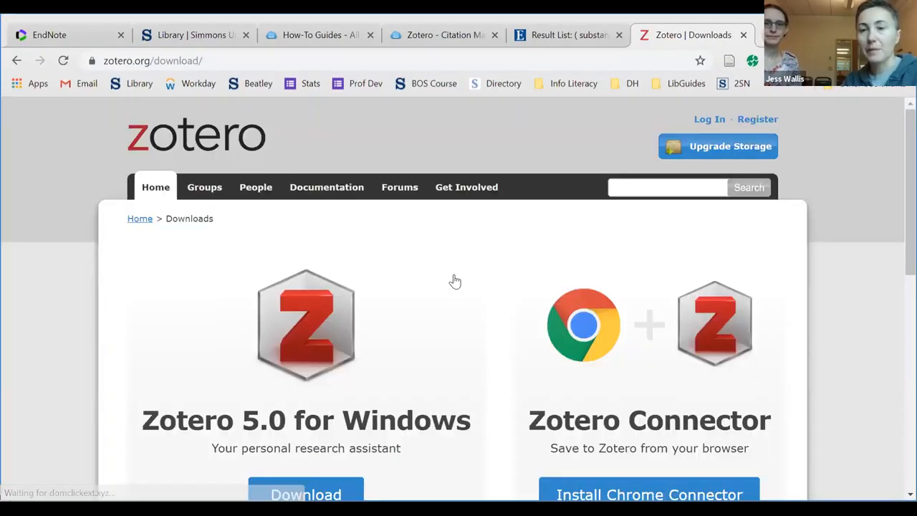
scroll(455, 282, down, 2)
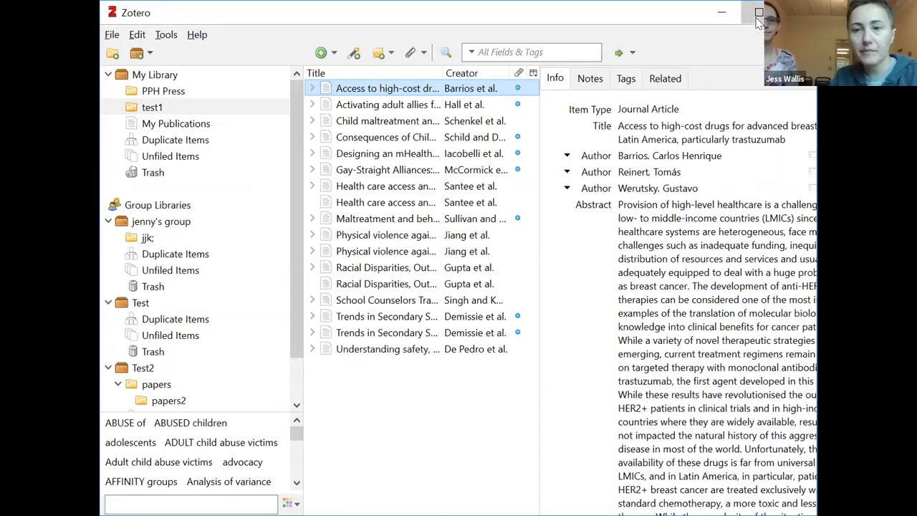
- Maximize the Zotero desktop window and view the items in the first group library and in the test1 collection
click(759, 15)
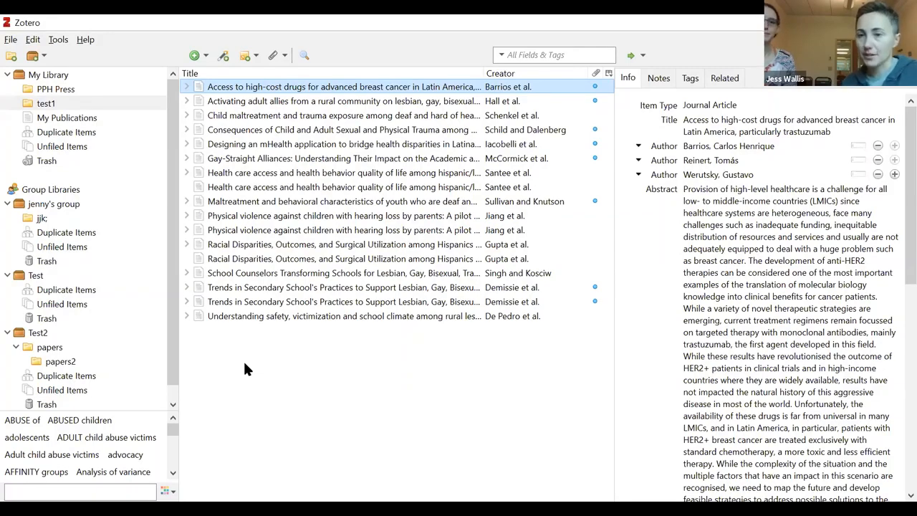
click(62, 207)
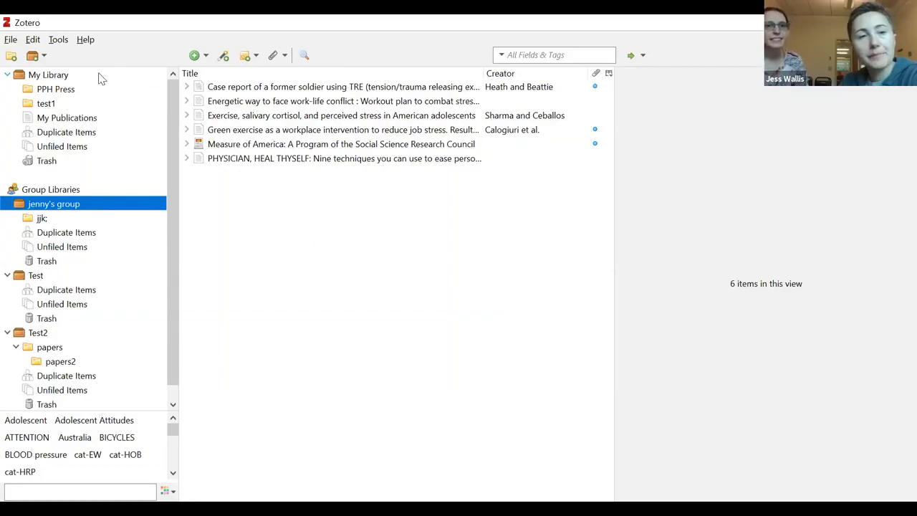
click(46, 105)
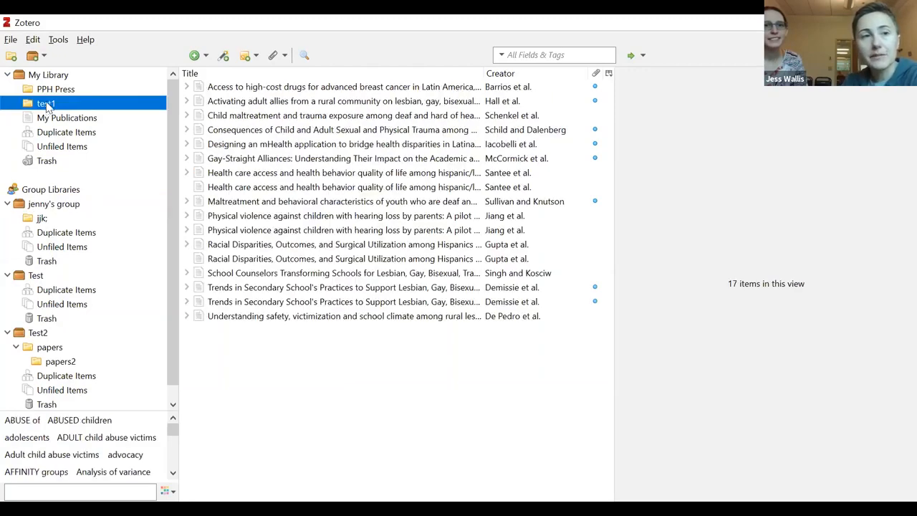
- Create a new collection named test12 in My Library and nest it inside the test1 collection
click(12, 57)
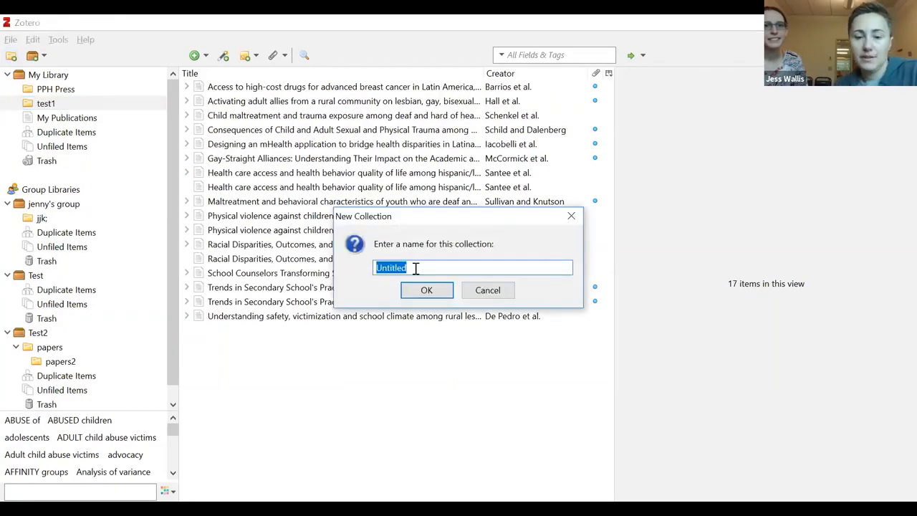
text(test12)
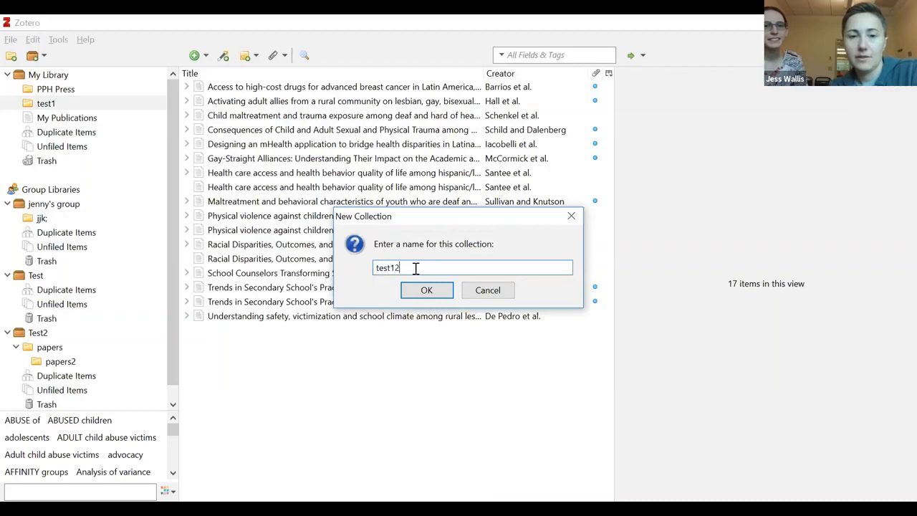
key(Return)
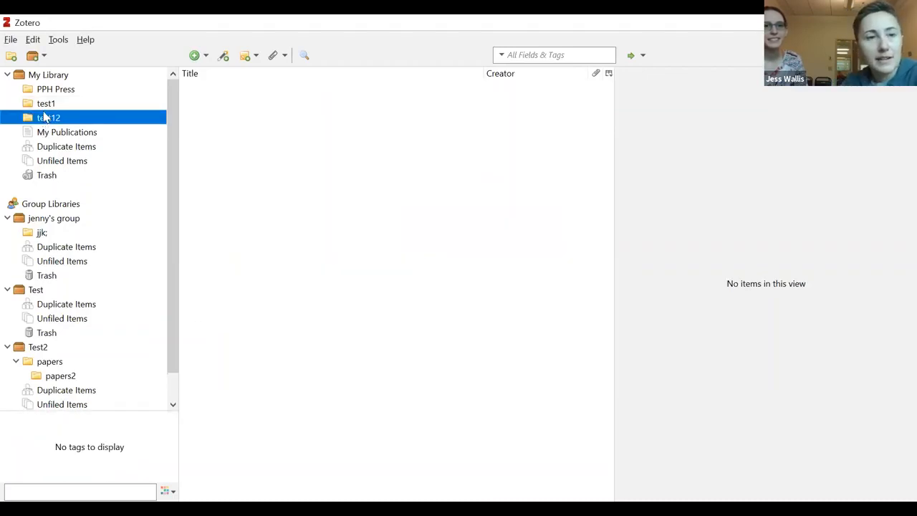
drag(45, 118, 46, 104)
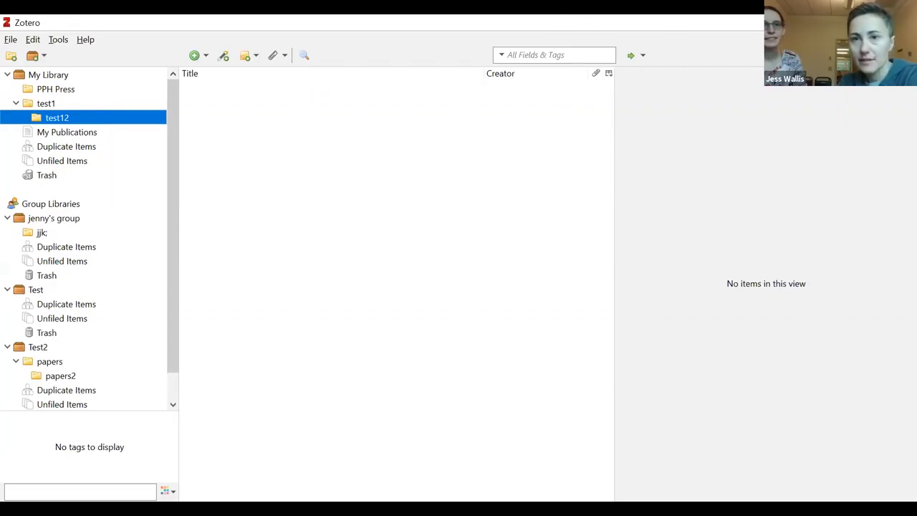
- Switch to the browser, close the Zotero downloads page, and bring up the Simmons Library Search results
click(868, 23)
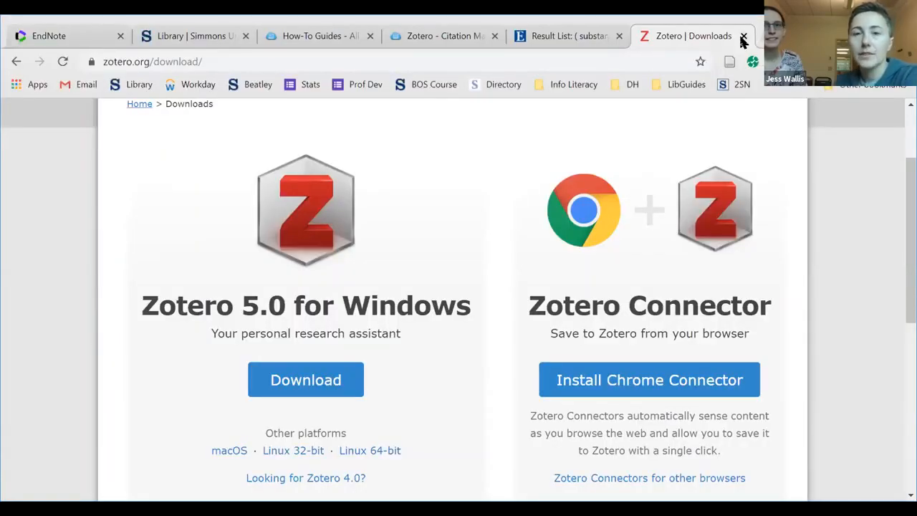
click(743, 36)
click(663, 35)
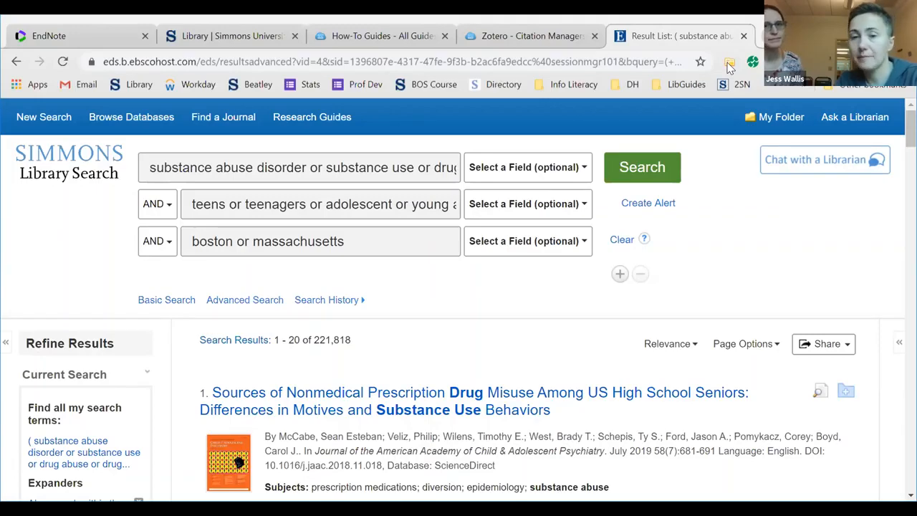
- Save the result "Prescription Drug Misuse: Sources of Controlled Medications in Adolescents" to the test12 collection with the Zotero Connector
click(730, 63)
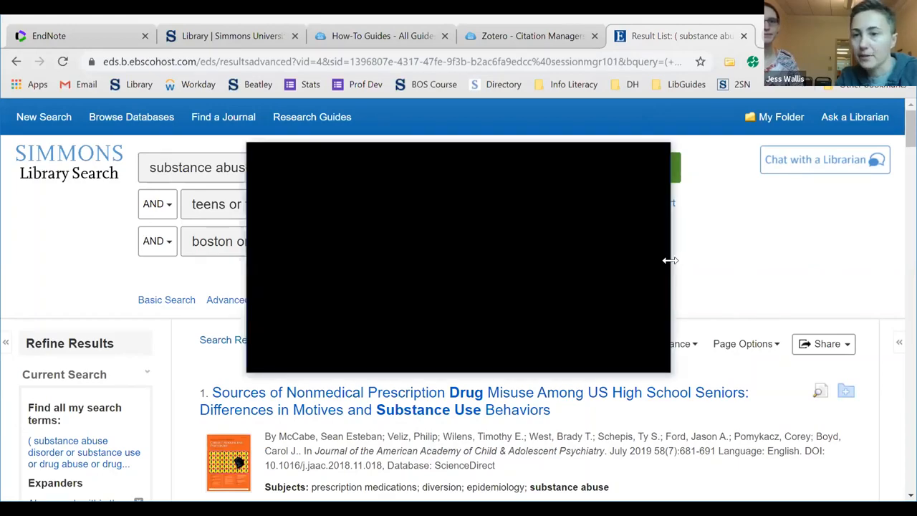
click(622, 363)
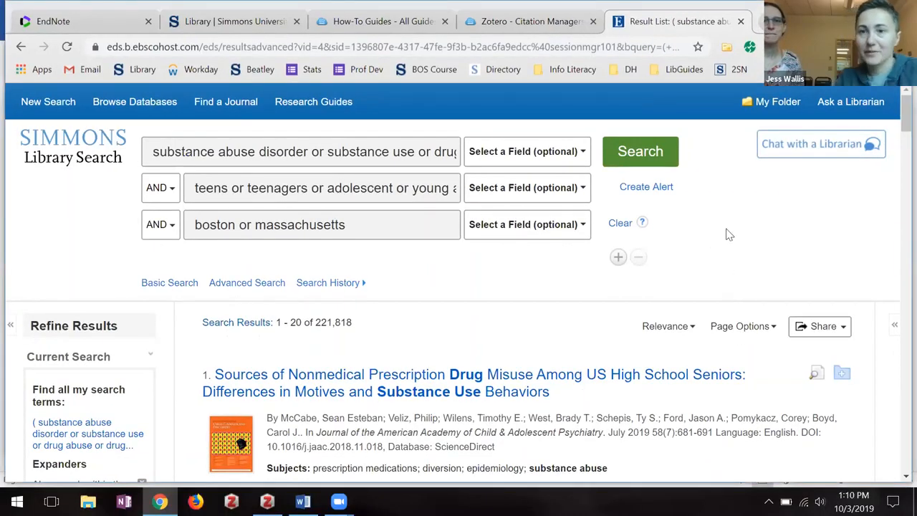
click(727, 46)
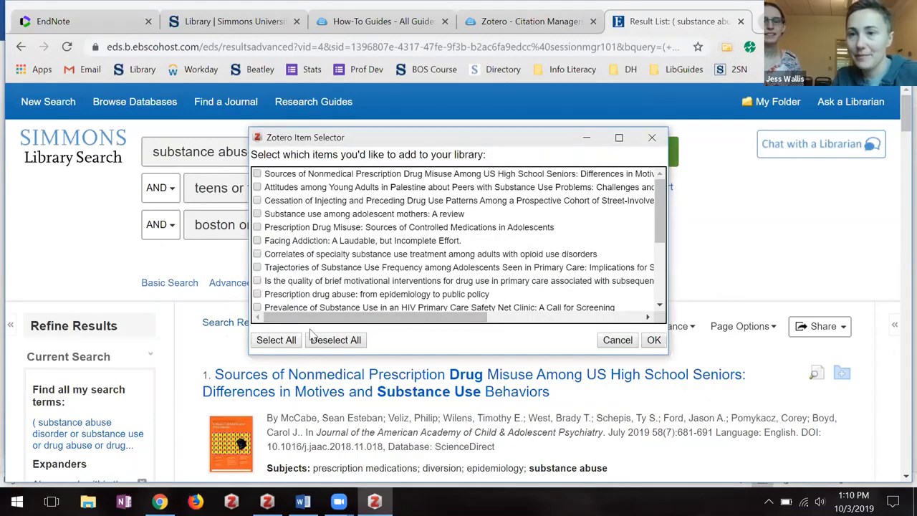
click(257, 227)
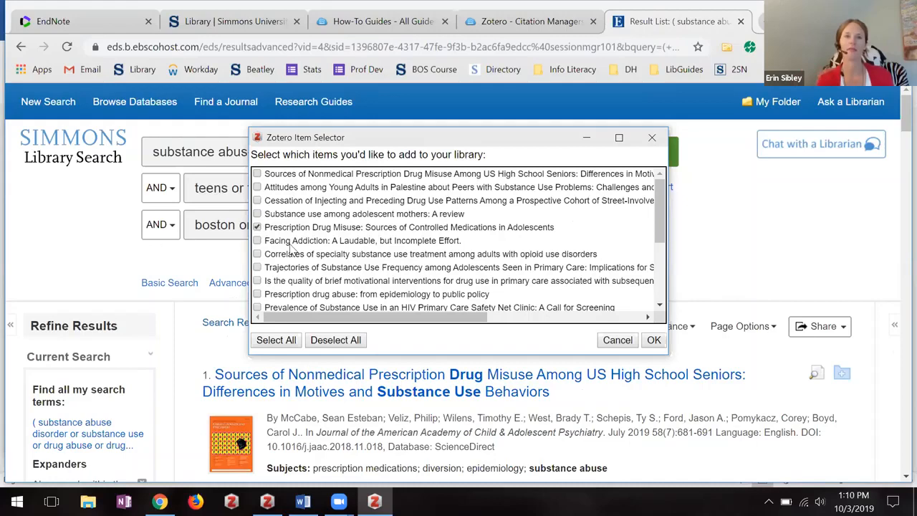
click(654, 340)
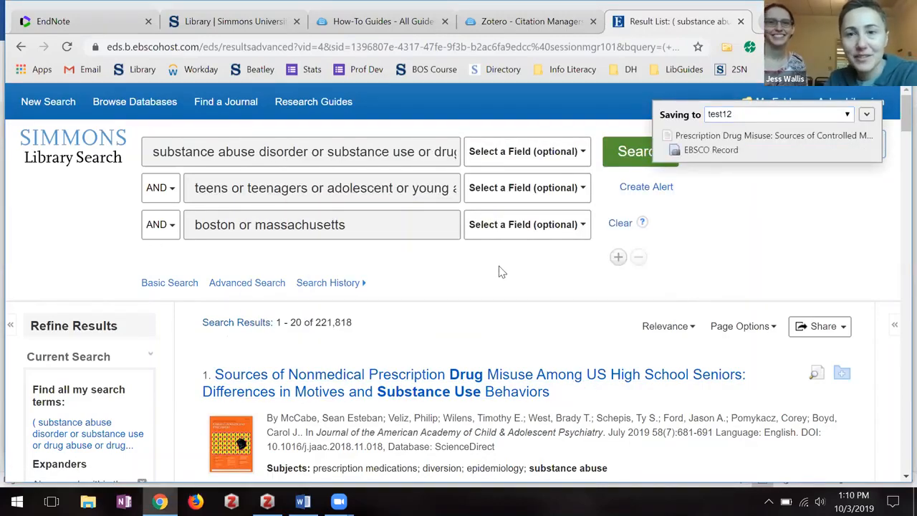
- Open the detailed record of the first search result, on sources of nonmedical prescription drug misuse, and save it to Zotero
click(529, 47)
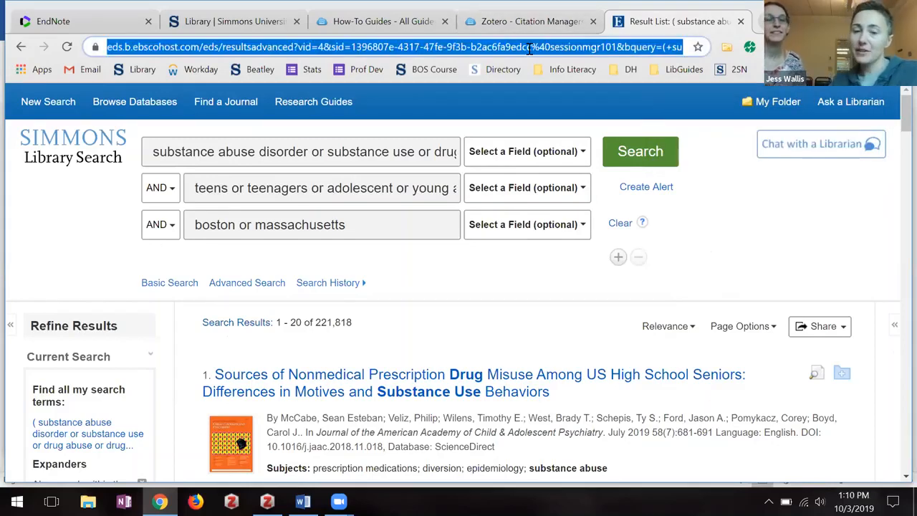
click(479, 315)
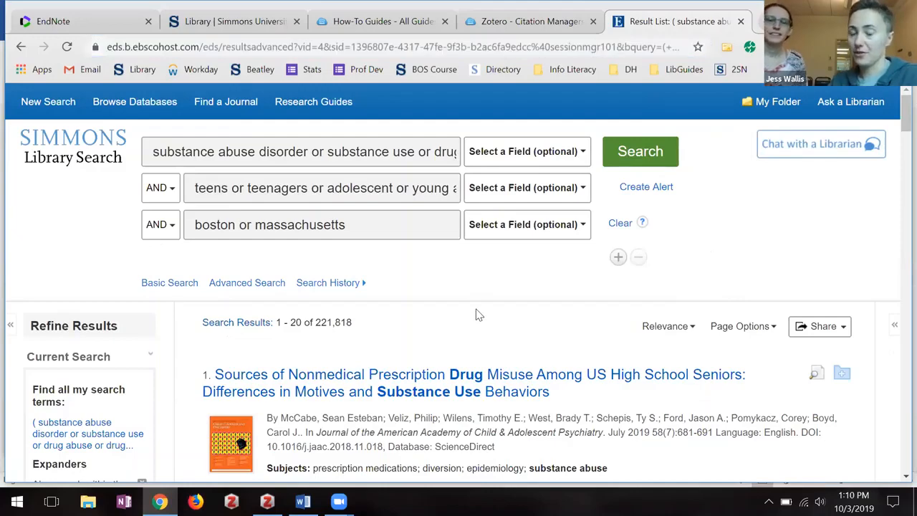
scroll(478, 316, down, 1)
scroll(479, 315, down, 1)
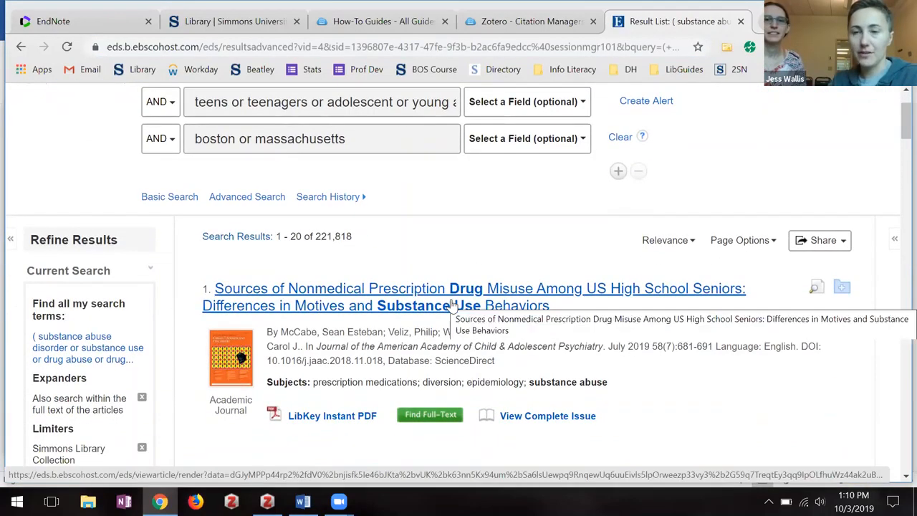
click(453, 306)
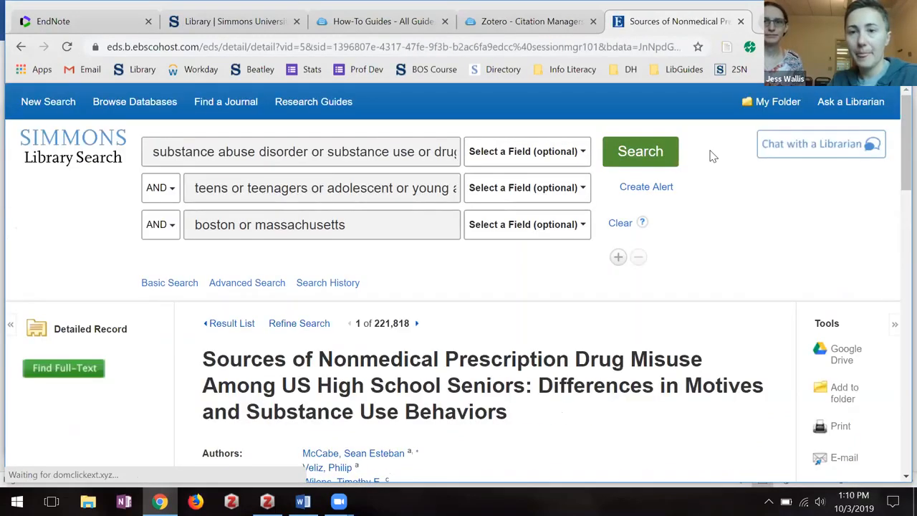
scroll(680, 329, down, 2)
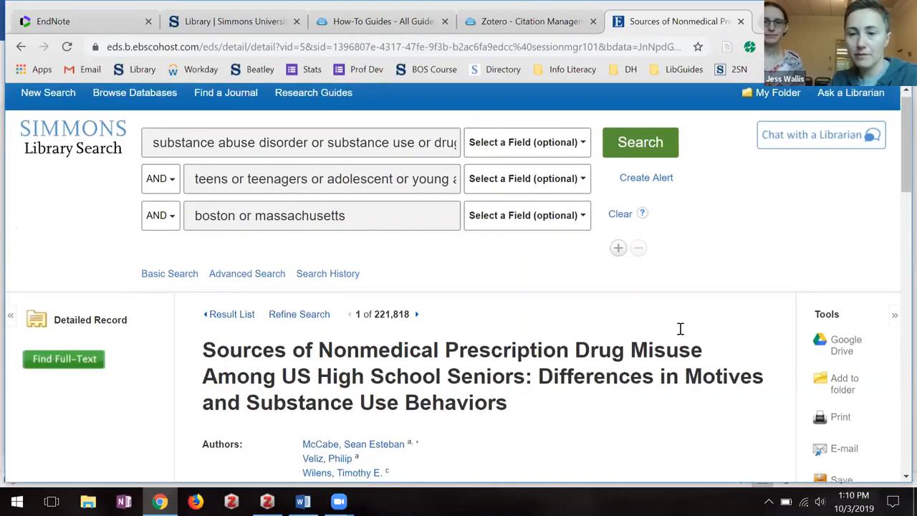
scroll(681, 334, down, 2)
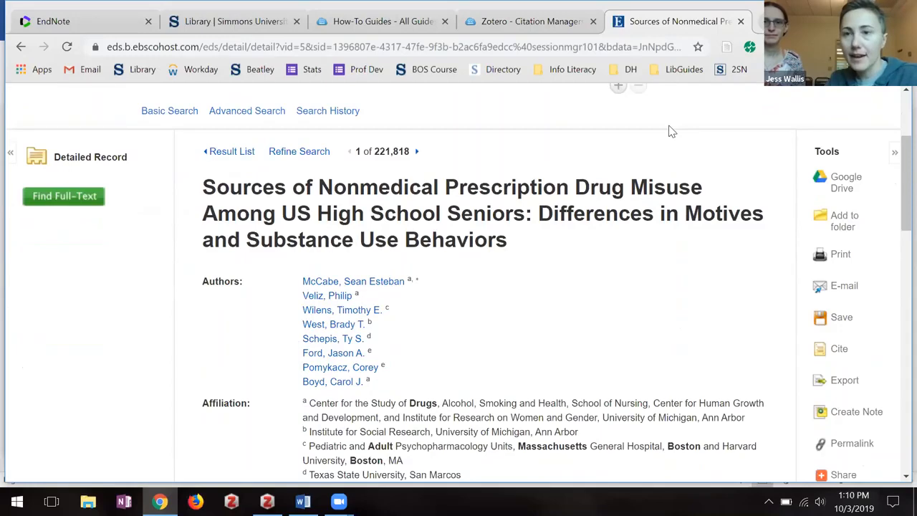
click(726, 47)
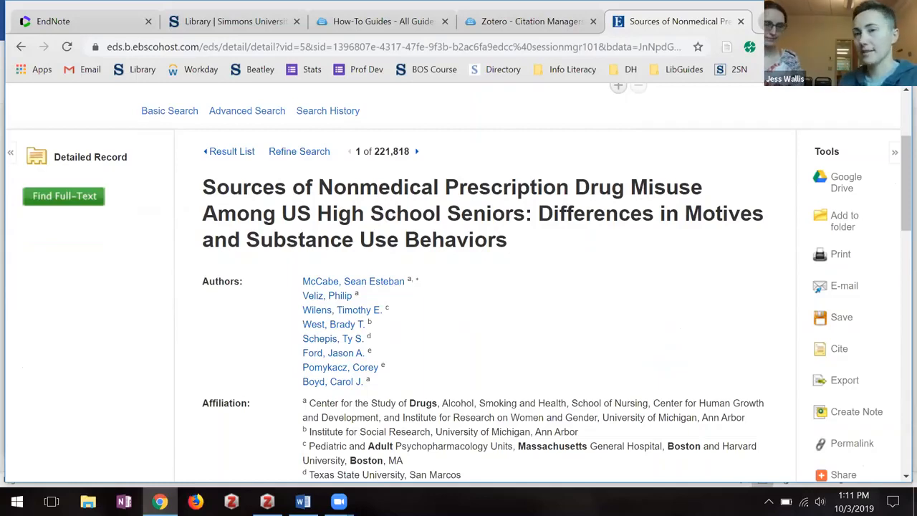
- Search the web for "nasw" in a new tab and open the NASW Heartland Missouri Chapter page
key(ctrl+t)
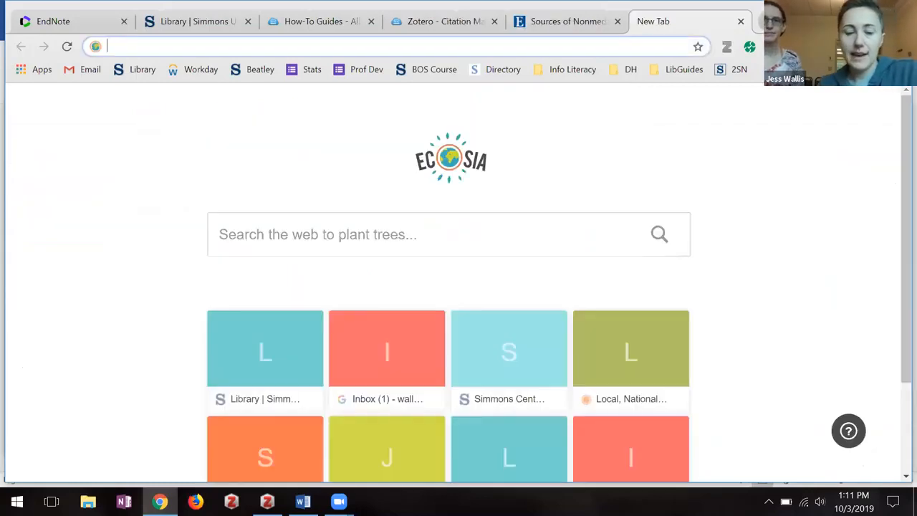
text(nasw)
key(Return)
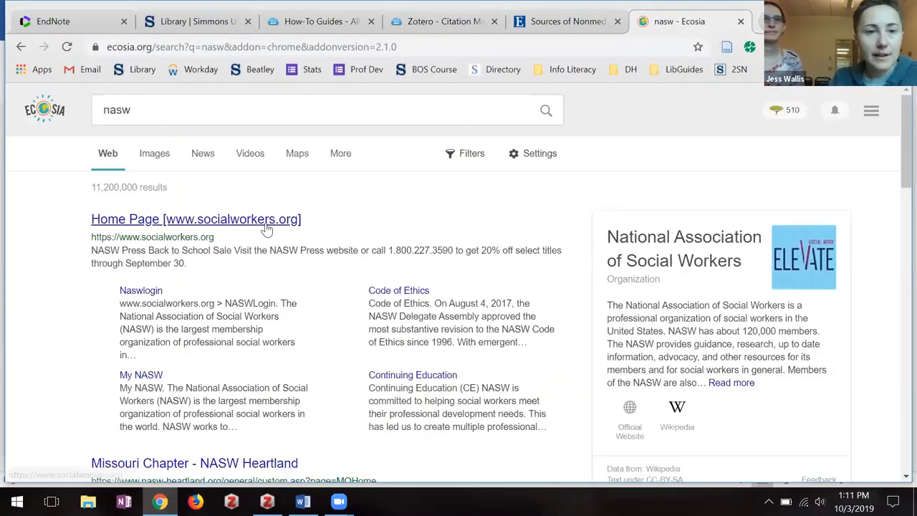
click(266, 226)
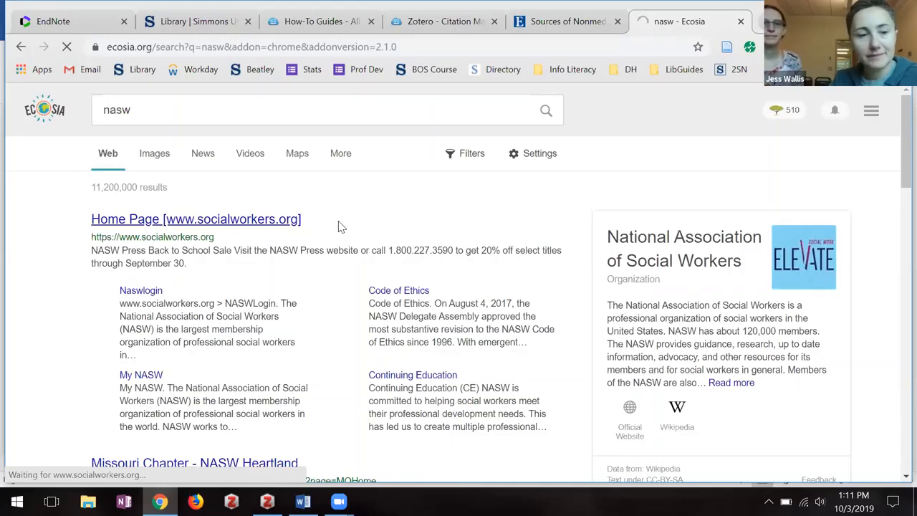
scroll(341, 226, down, 4)
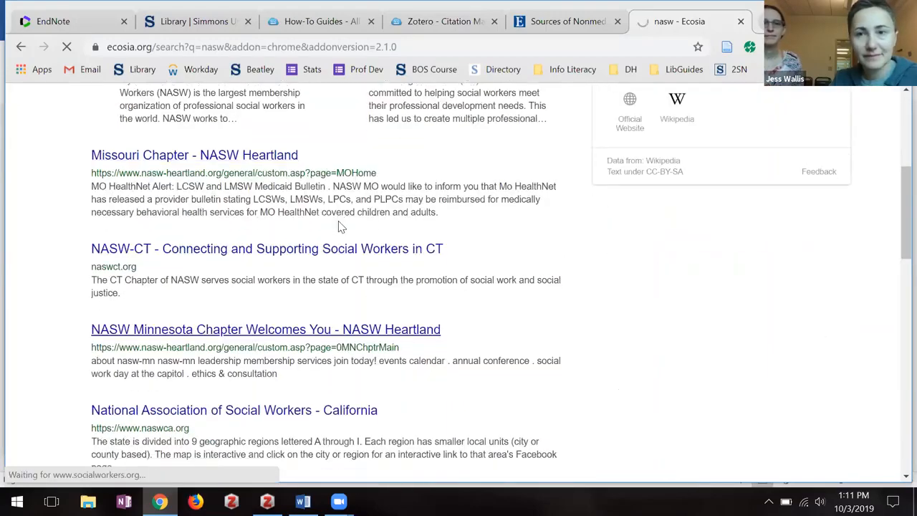
scroll(341, 227, up, 1)
scroll(341, 227, up, 3)
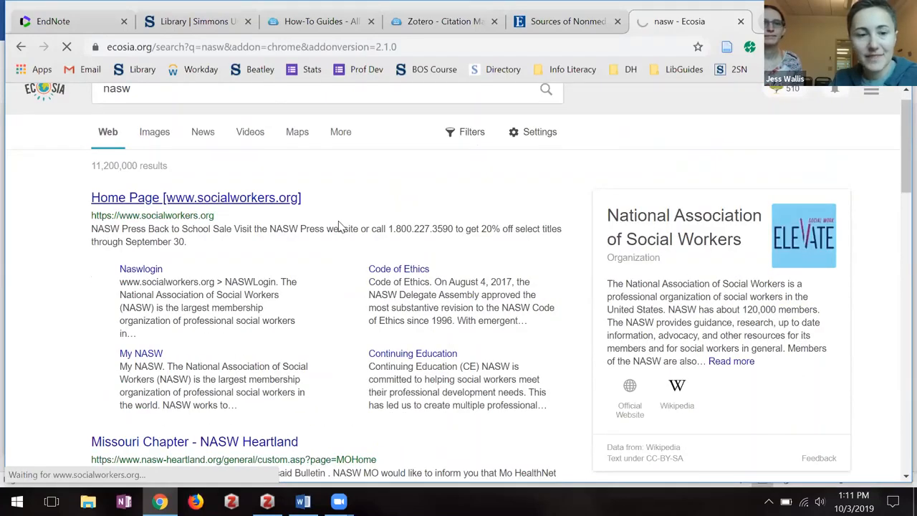
click(123, 445)
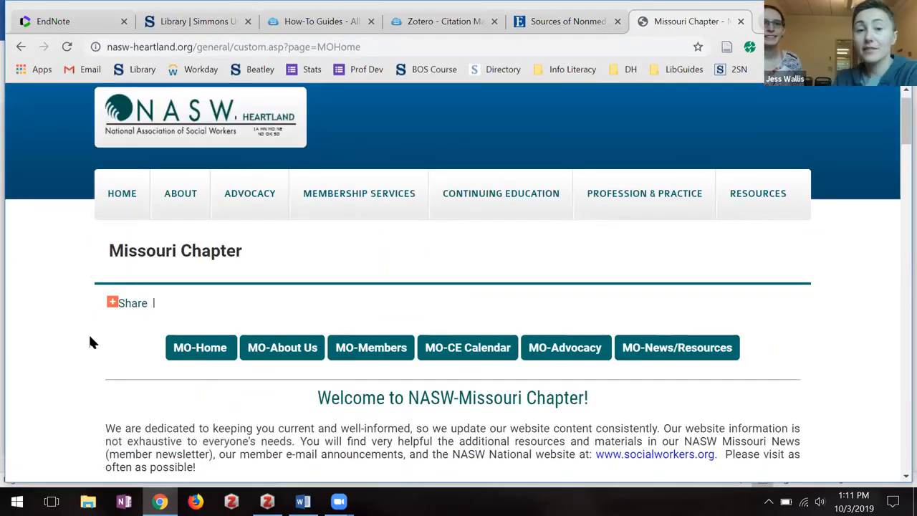
- Open the NASW Press website from the chapter site's national-level resources and save the page to Zotero
mouse_move(236, 197)
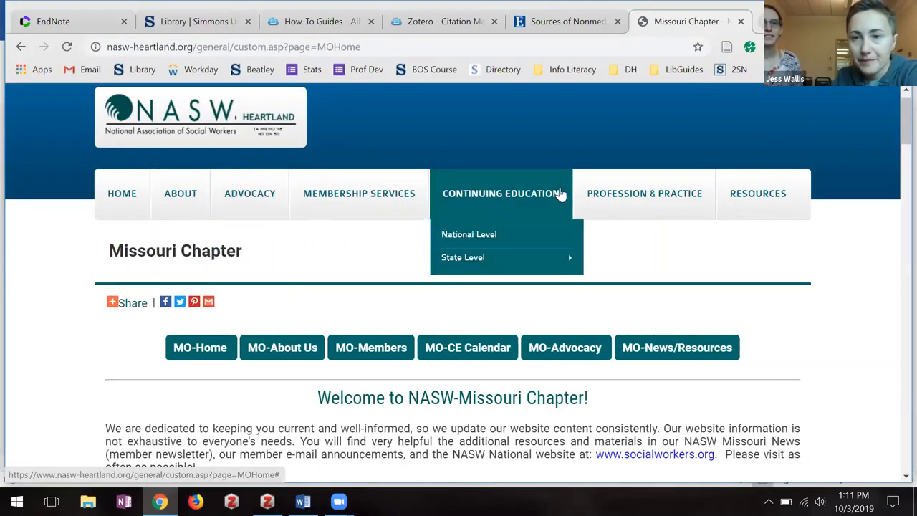
mouse_move(738, 193)
mouse_move(750, 238)
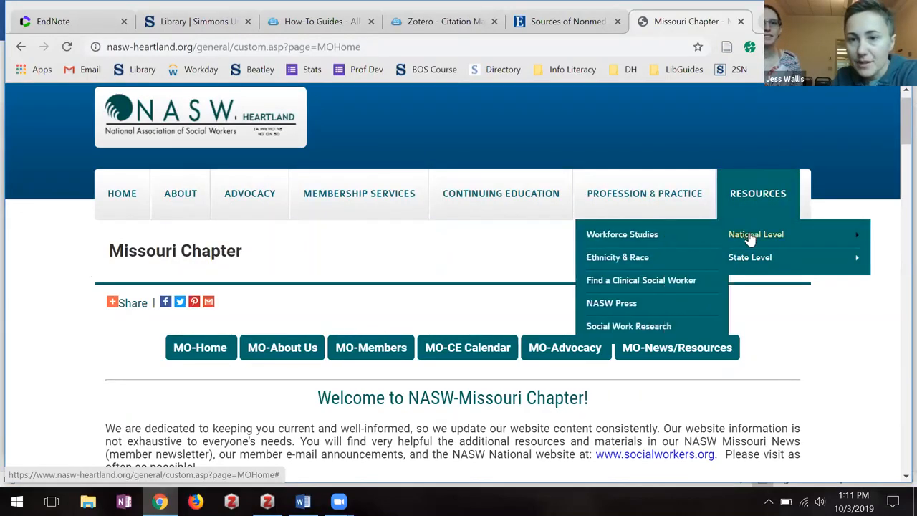
click(601, 303)
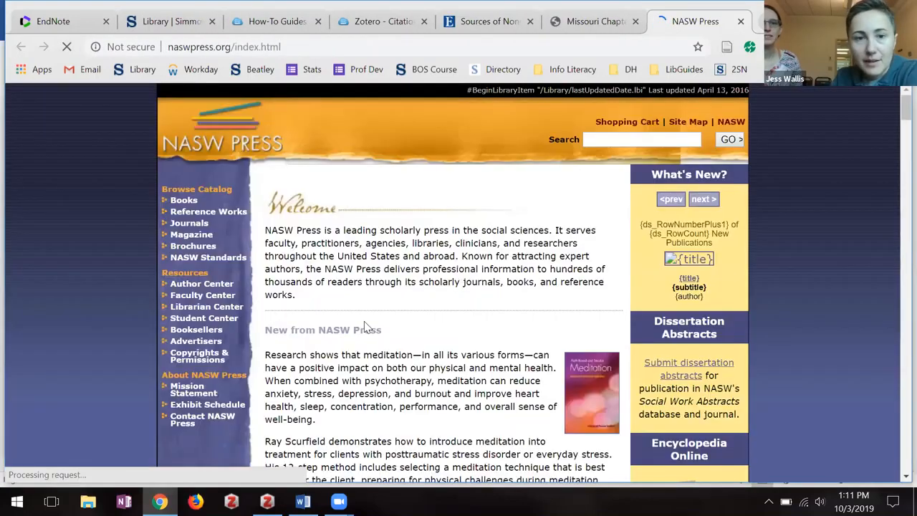
scroll(364, 328, down, 1)
scroll(366, 322, down, 3)
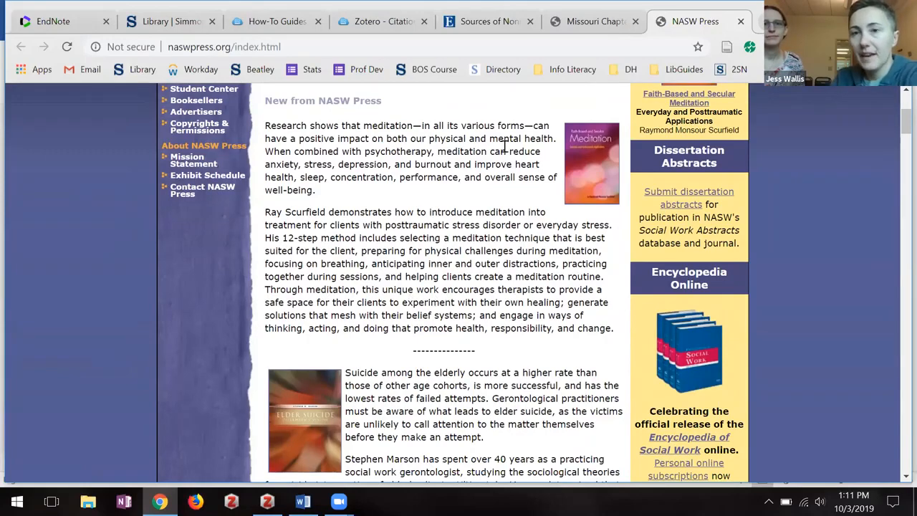
click(728, 48)
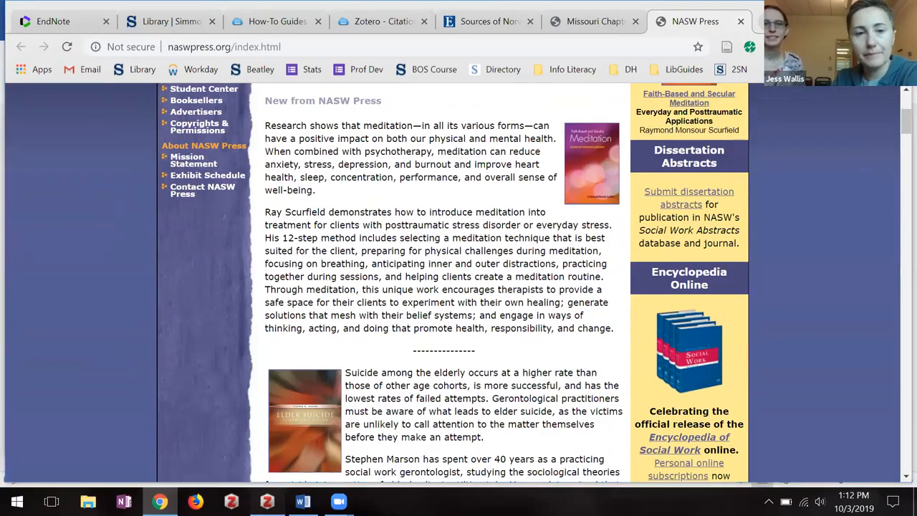
- Switch to Zotero, maximize it, view the saved snapshot under the NASW Press item in test12, and return to the library
click(267, 502)
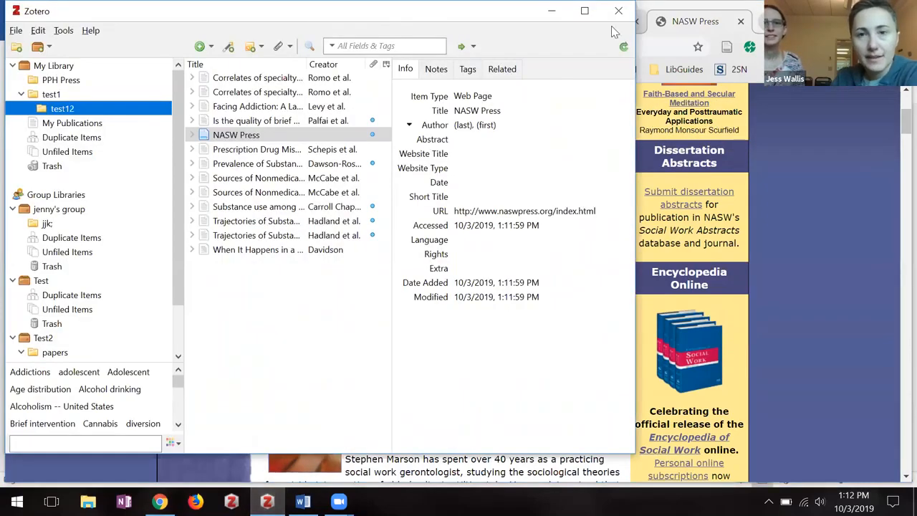
click(585, 10)
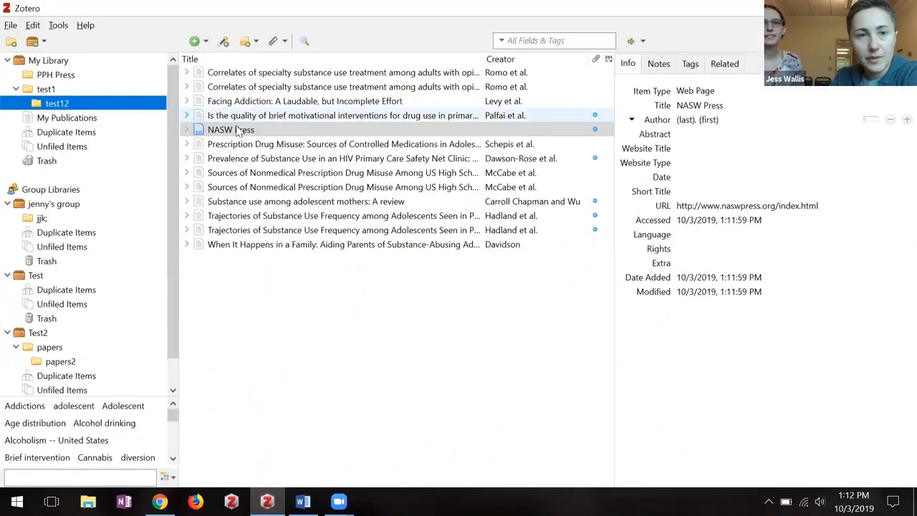
click(227, 133)
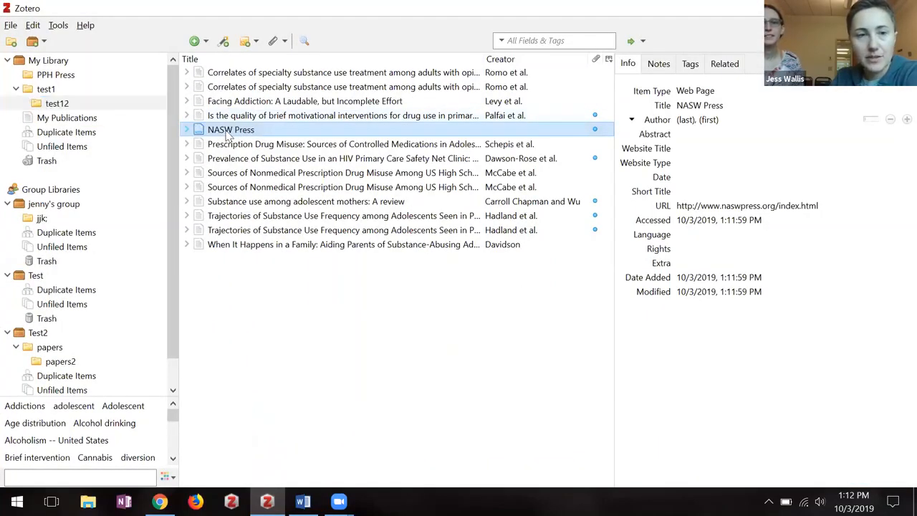
click(187, 130)
click(238, 144)
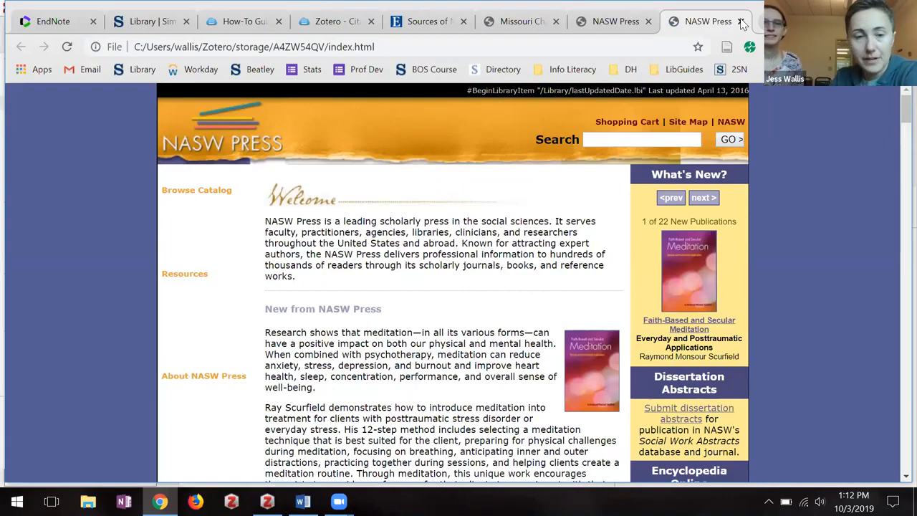
scroll(521, 246, down, 3)
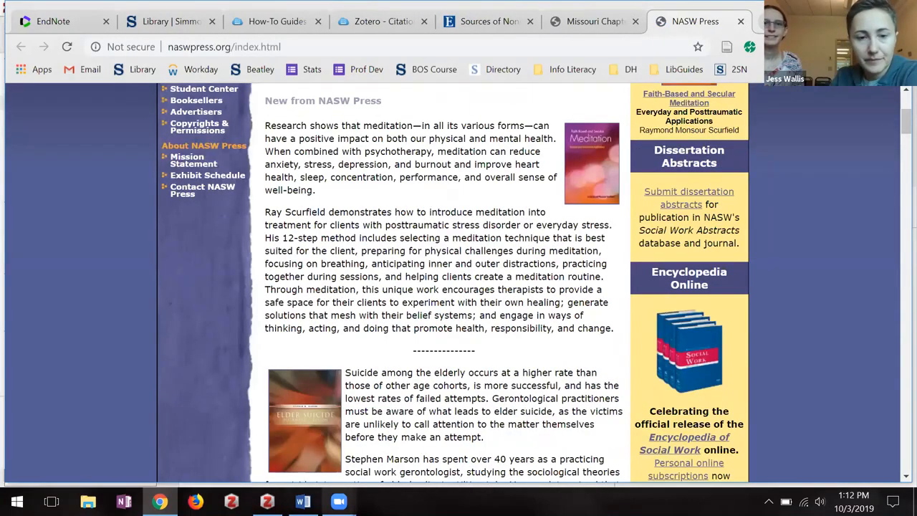
click(266, 501)
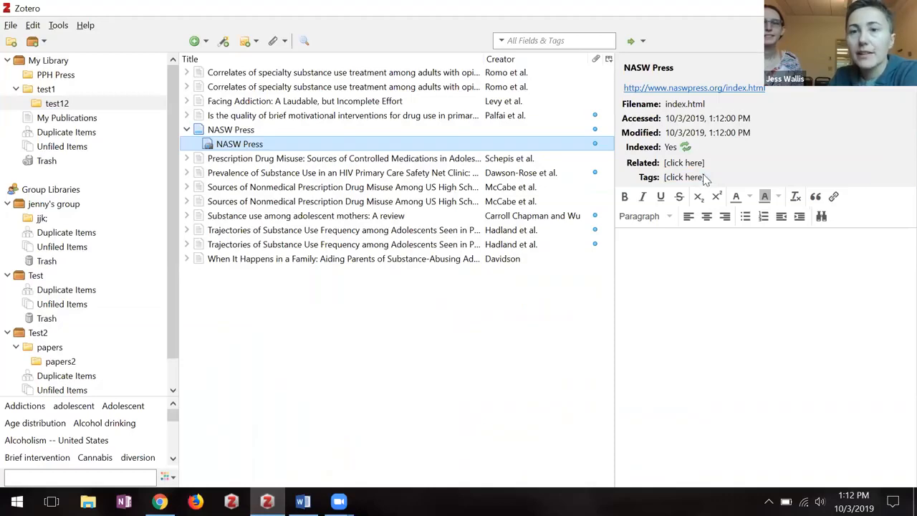
- Switch to the blank Word document, show its Zotero tools, and un-maximize the windows so Zotero and Word sit side by side
click(316, 129)
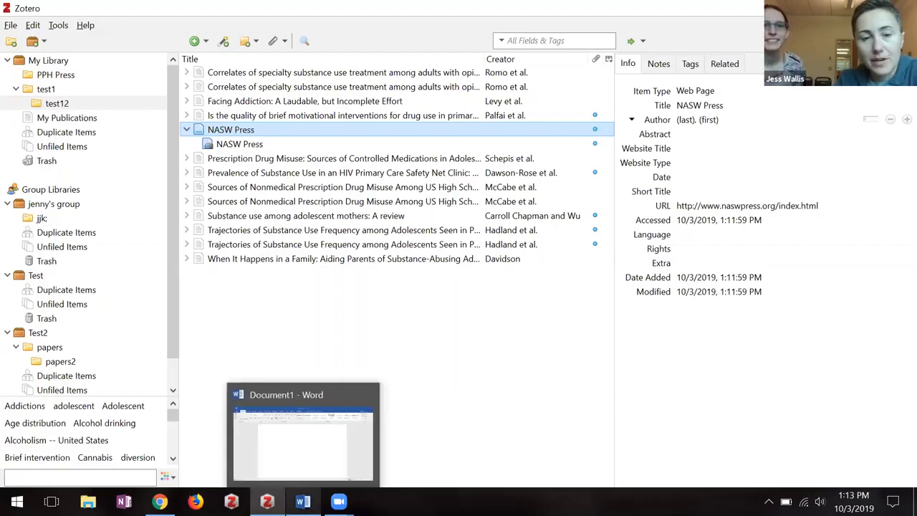
click(302, 502)
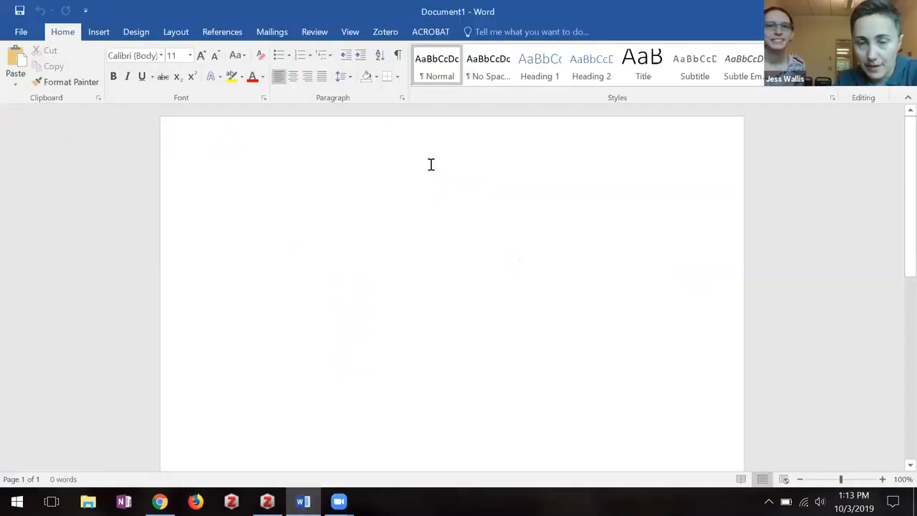
click(387, 32)
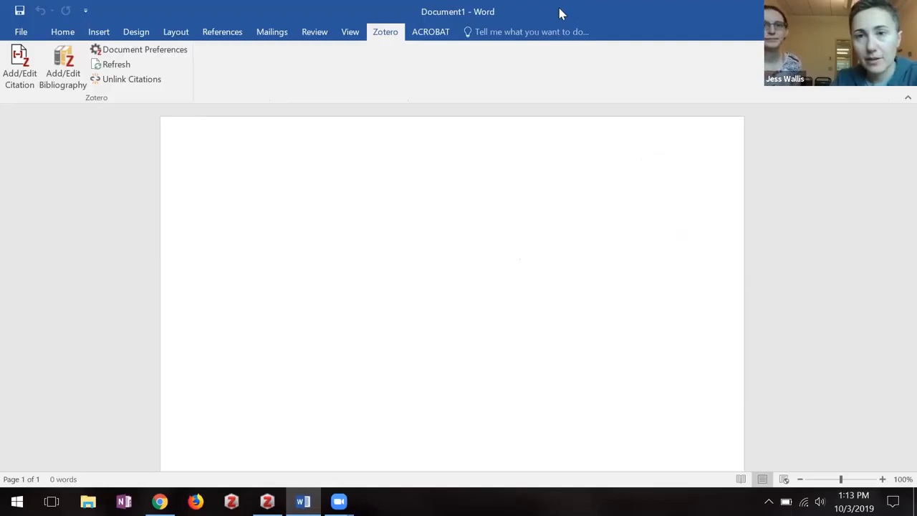
drag(561, 13, 670, 10)
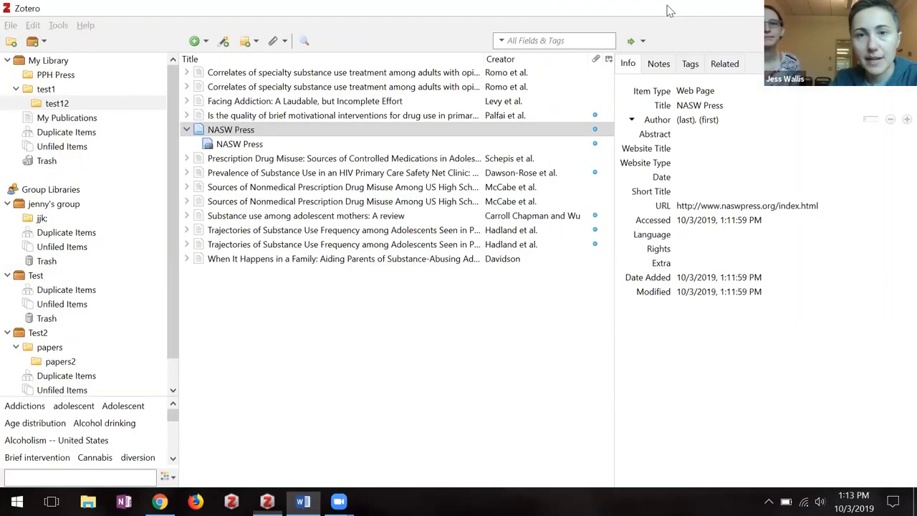
double_click(670, 10)
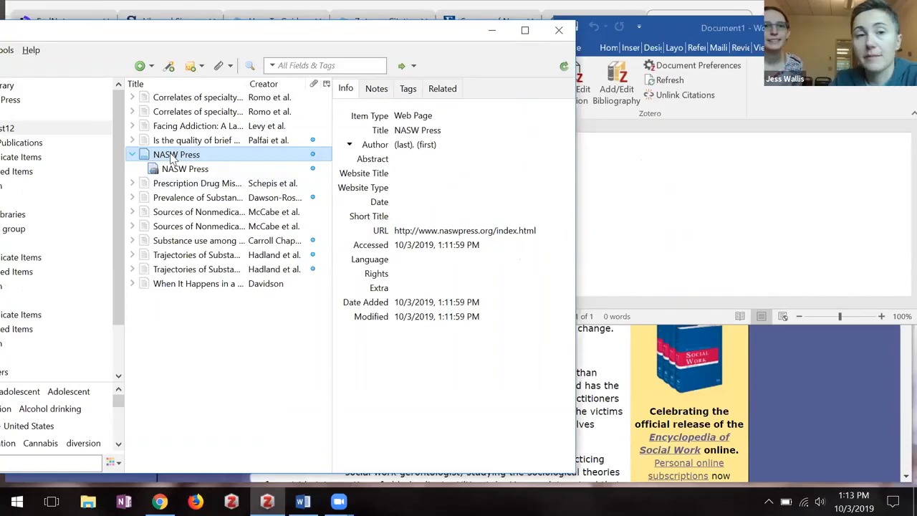
- Insert the NASW Press and "Prevalence of Substance Use in an HIV Primary Care" references from Zotero into Word, separate them with a blank line, and maximize Word
drag(172, 157, 632, 218)
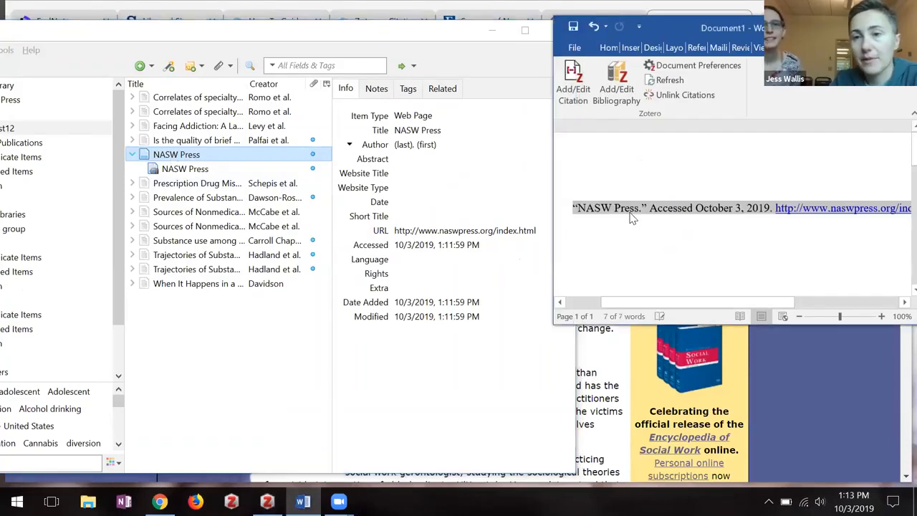
click(625, 221)
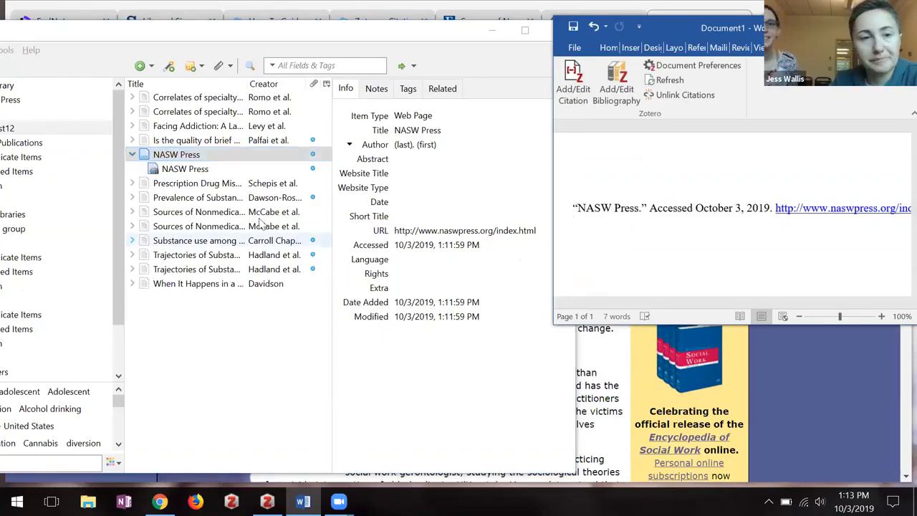
drag(203, 204, 623, 255)
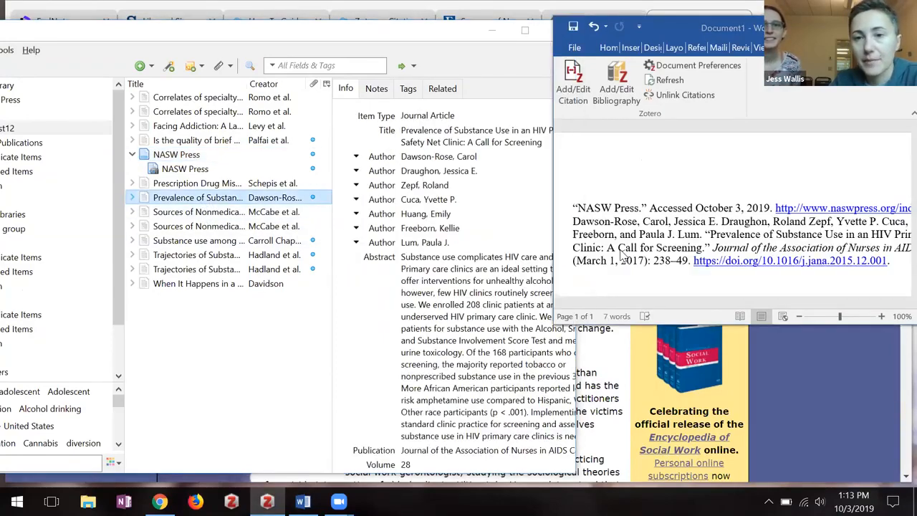
click(570, 221)
key(Return)
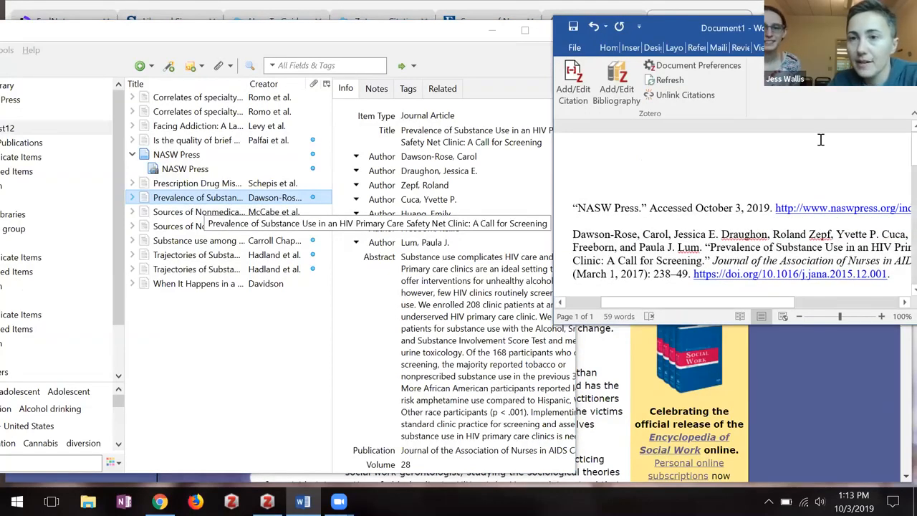
click(874, 27)
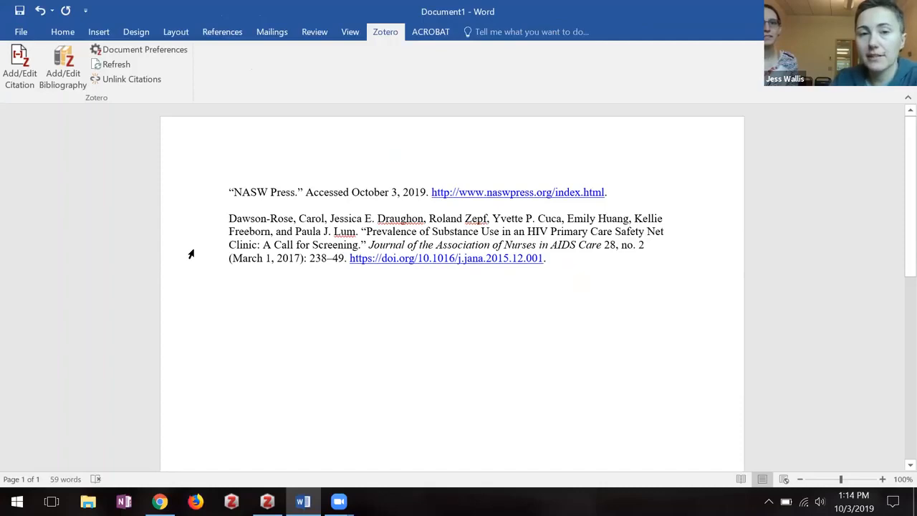
click(226, 230)
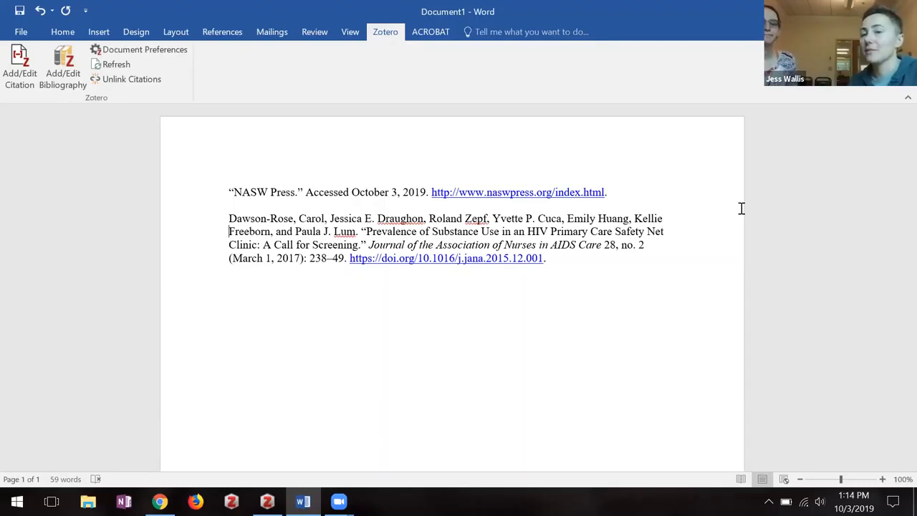
- Add the sentence "This is a quote." a few lines below the two references
click(606, 342)
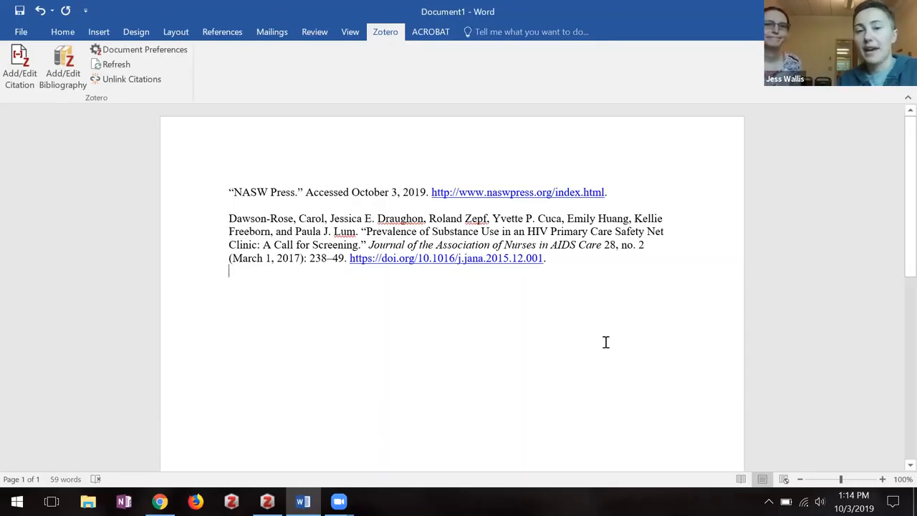
key(Return)
key(Return)
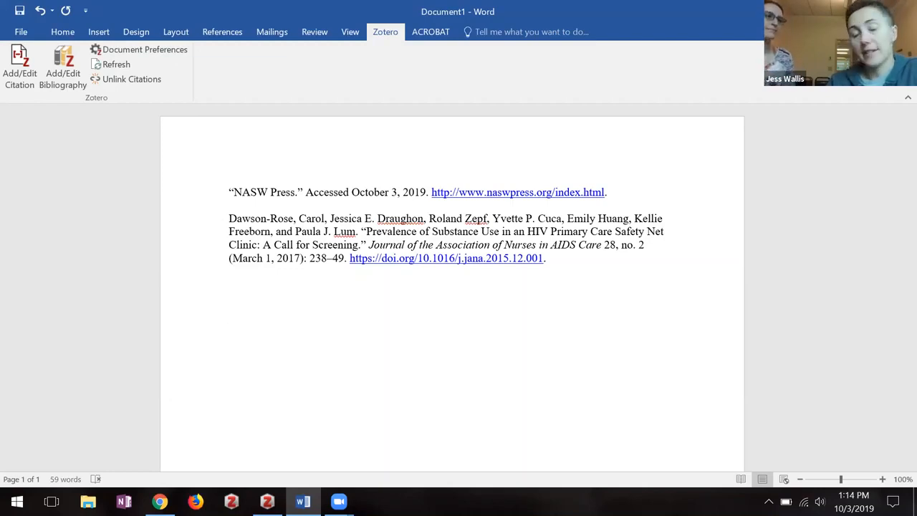
text(This is )
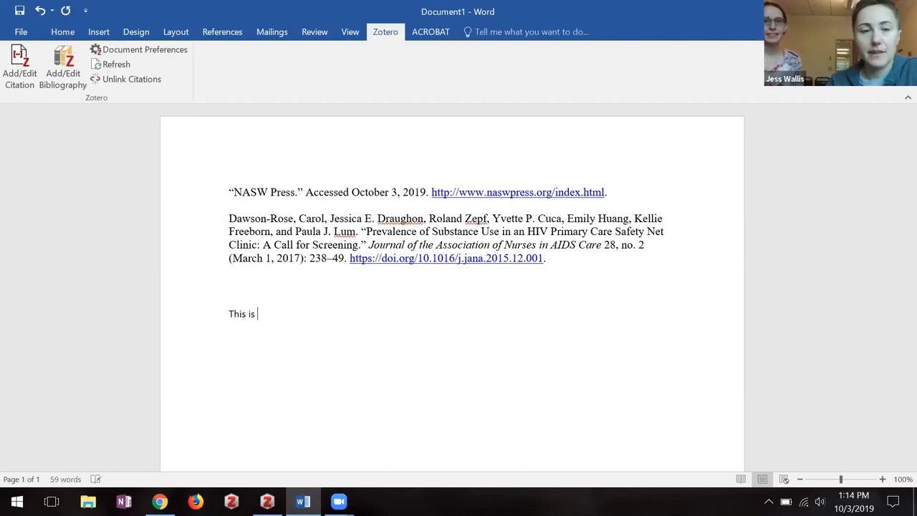
text(a quote.)
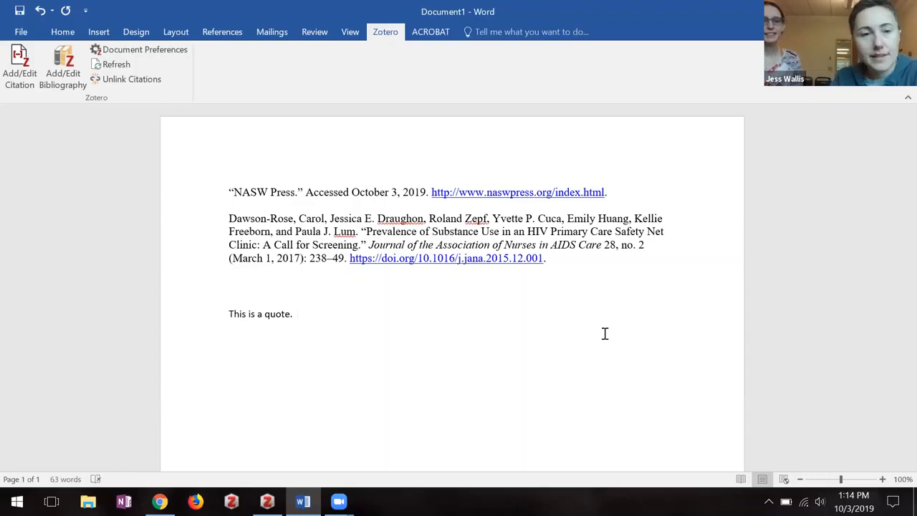
- Insert a Zotero citation for NASW Press after the sentence, using American Psychological Association 6th edition style
click(27, 83)
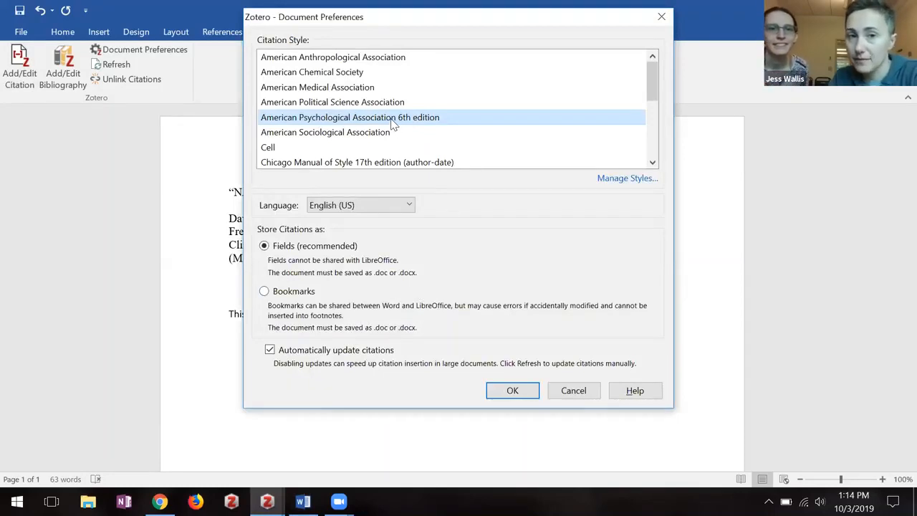
click(510, 392)
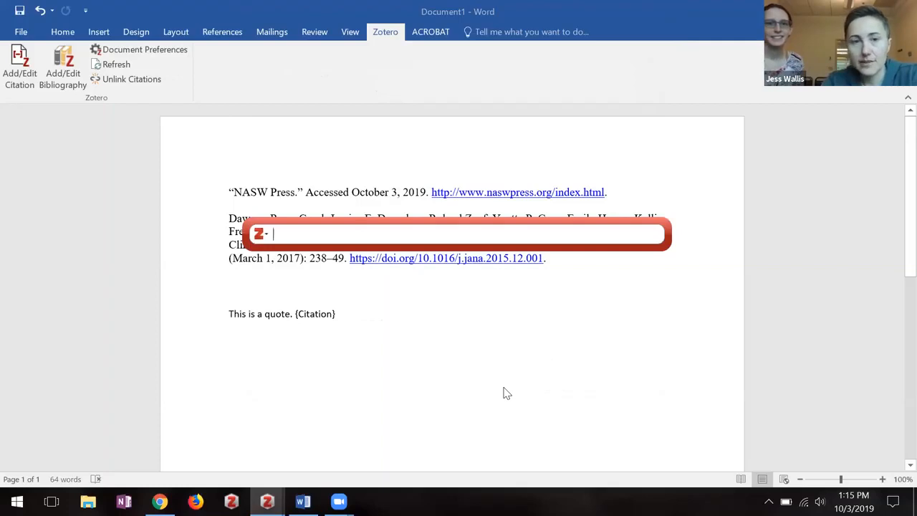
text(nasw)
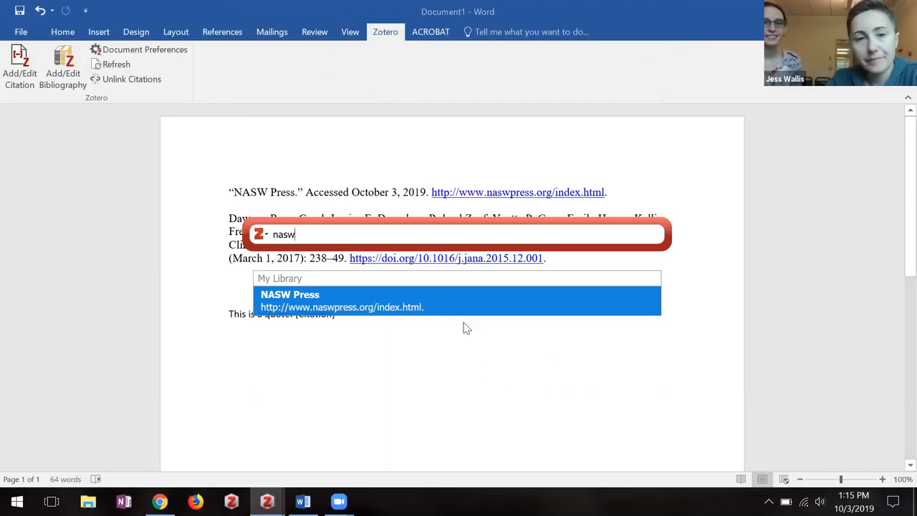
click(428, 314)
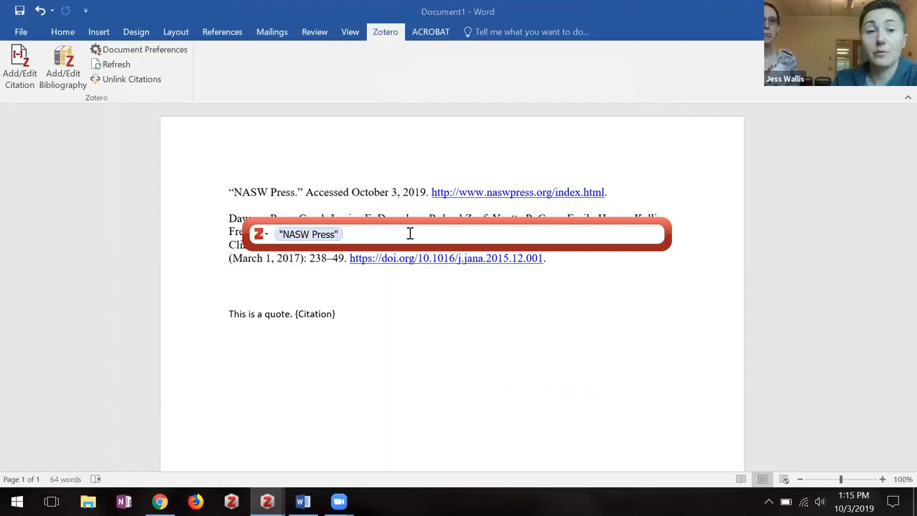
key(Return)
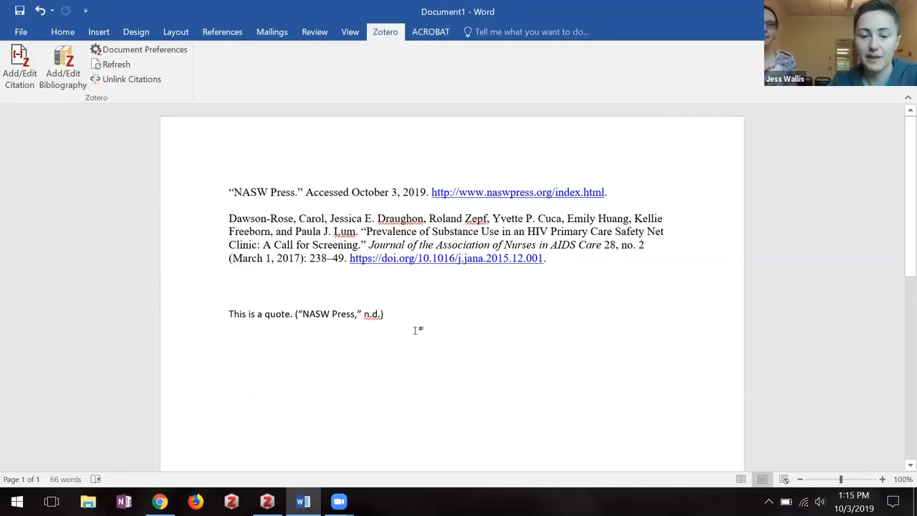
- Insert a second Zotero citation after the first, for the 2017 article on substance use in an HIV primary care clinic
click(32, 65)
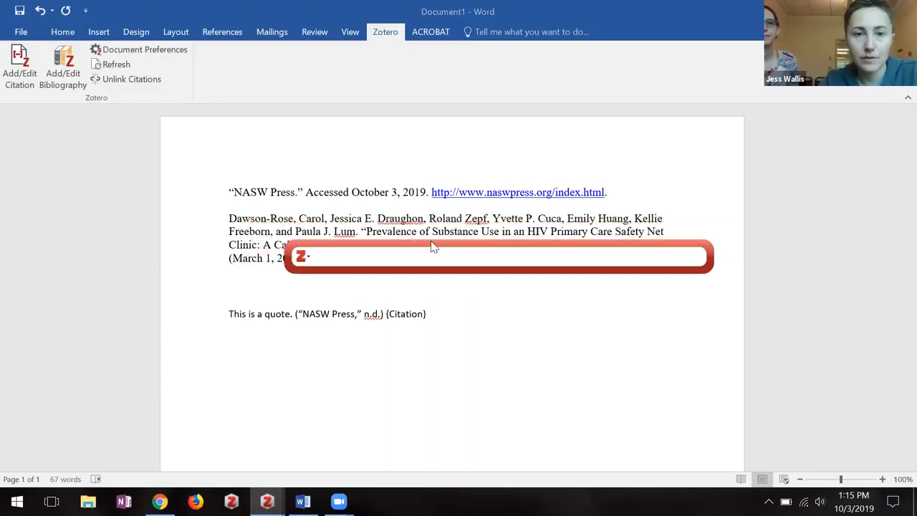
text(dawson)
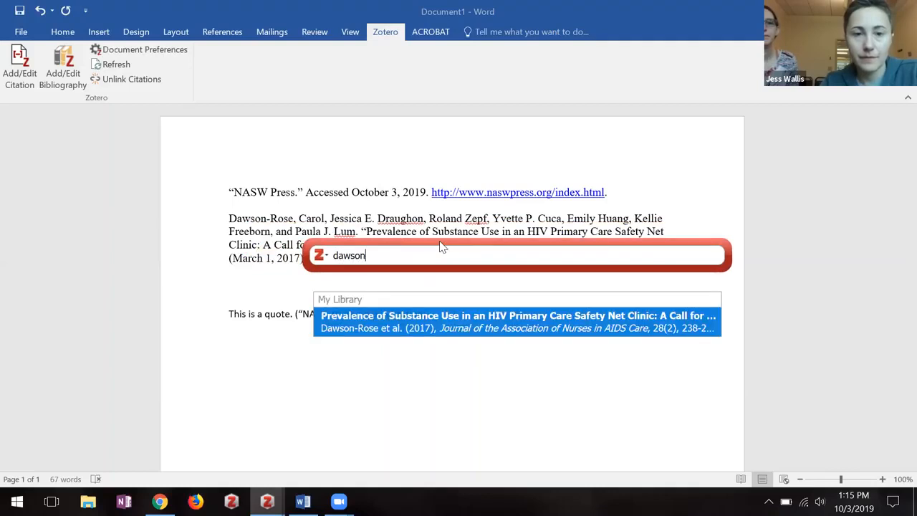
click(385, 327)
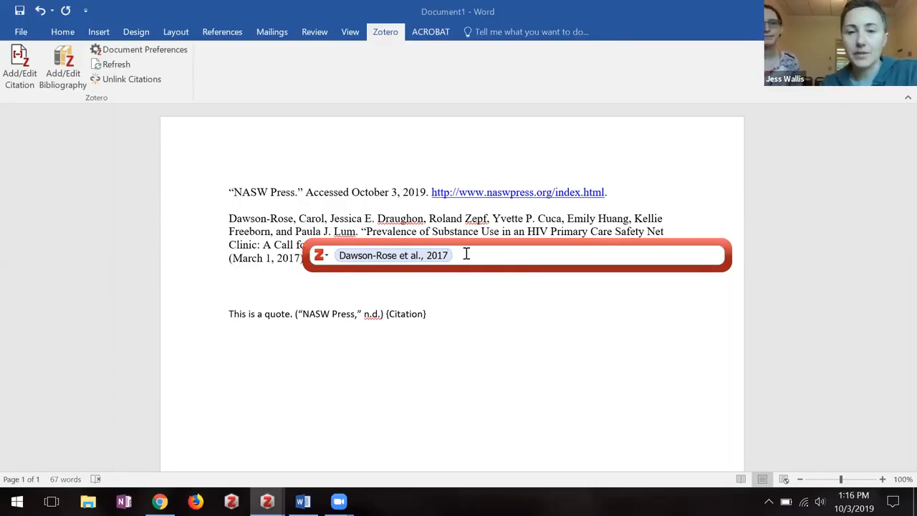
text(, p)
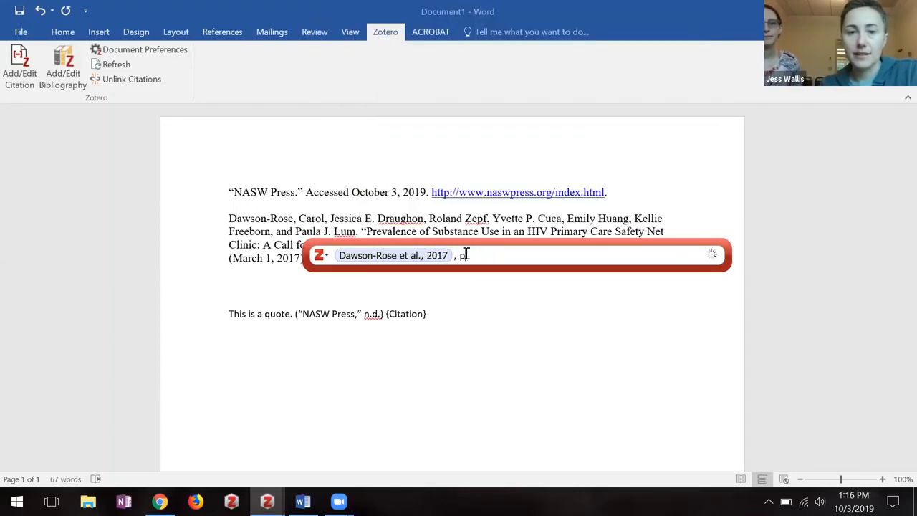
key(BackSpace)
key(BackSpace)
key(BackSpace)
key(BackSpace)
text(dawson)
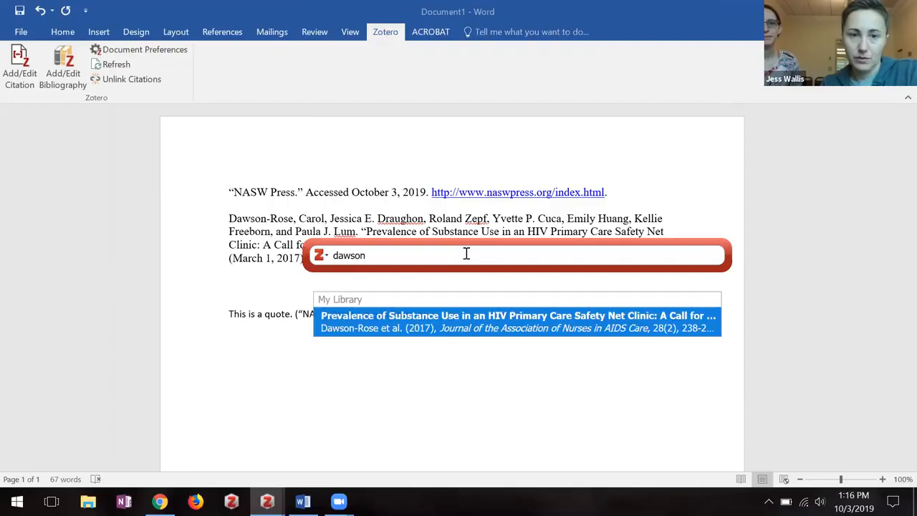
key(Return)
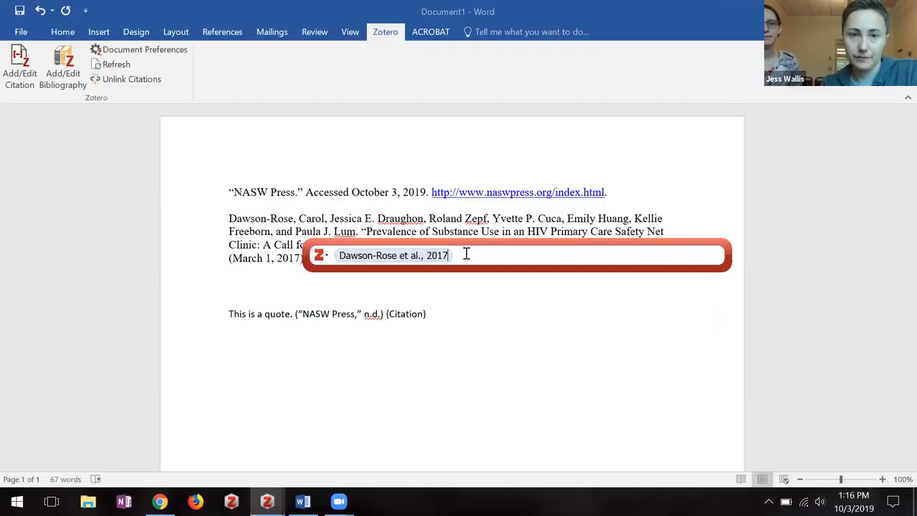
key(Return)
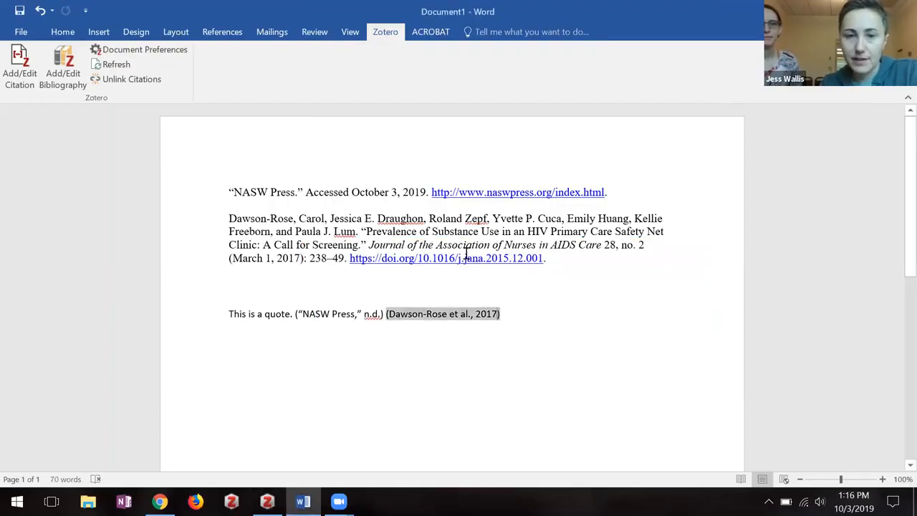
- Add ", pg 4758" inside the second citation's parentheses and insert a Zotero bibliography below the sentence
key(Left)
text(, pg )
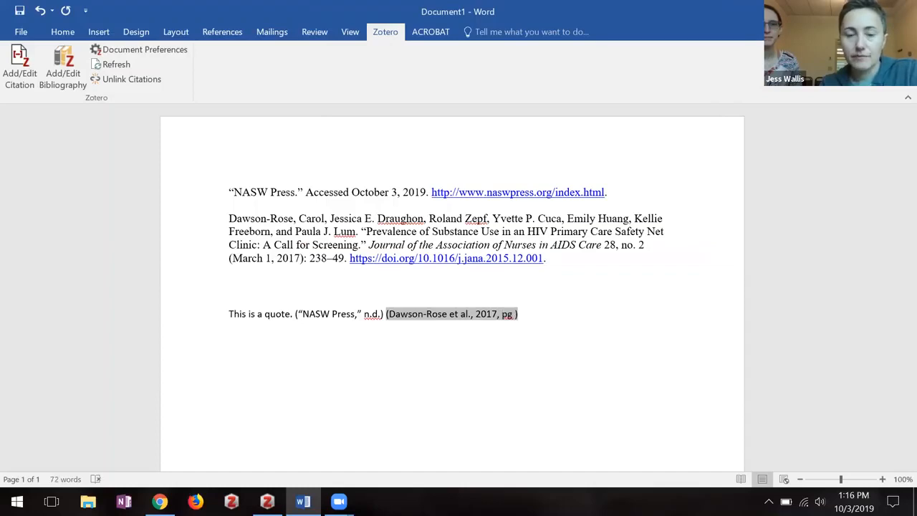
text(4758)
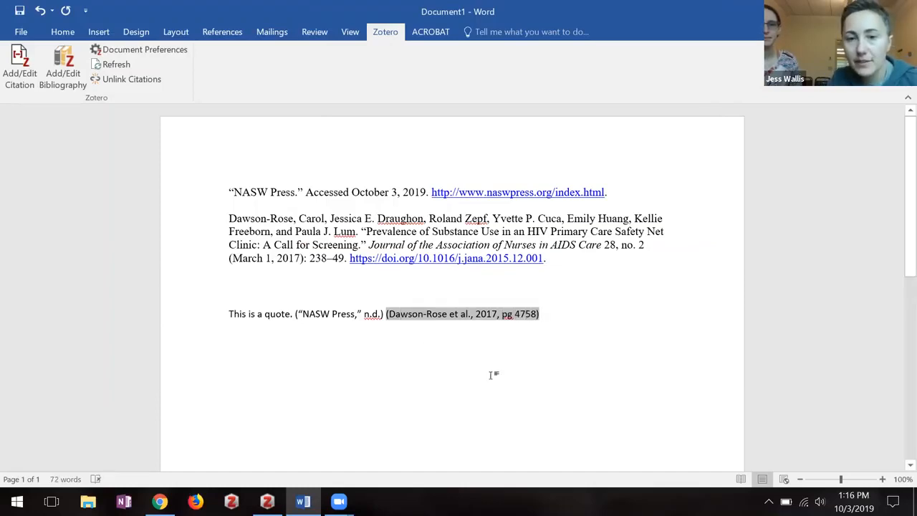
click(587, 356)
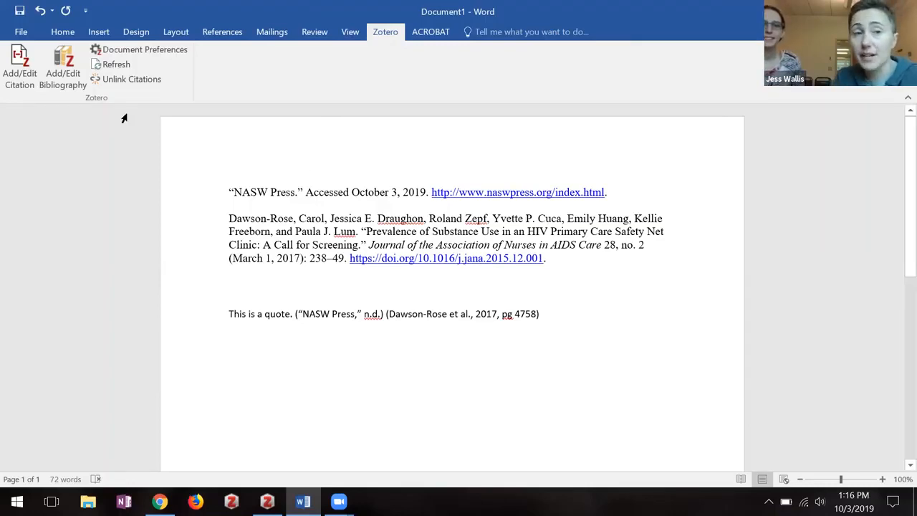
click(73, 72)
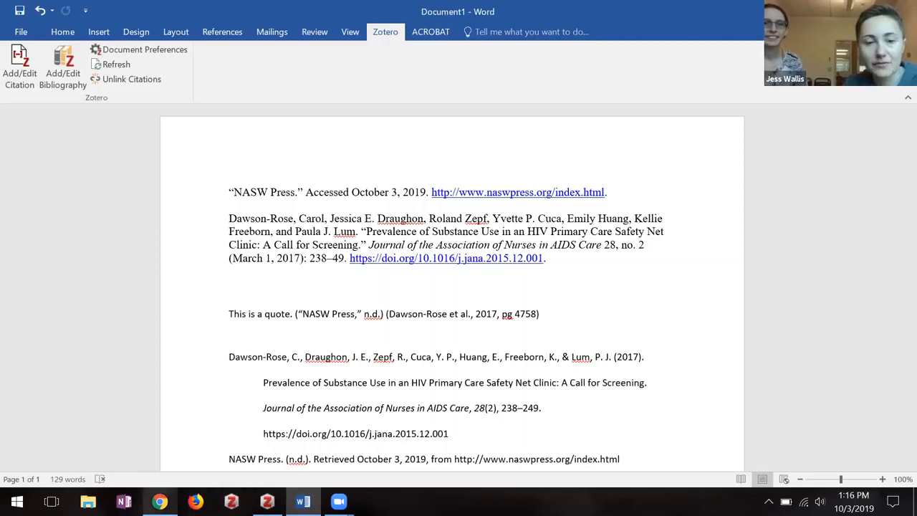
- Switch to Chrome, search for "zotero word plugin" in a new tab and open Zotero's word processor plugin installation documentation
click(159, 501)
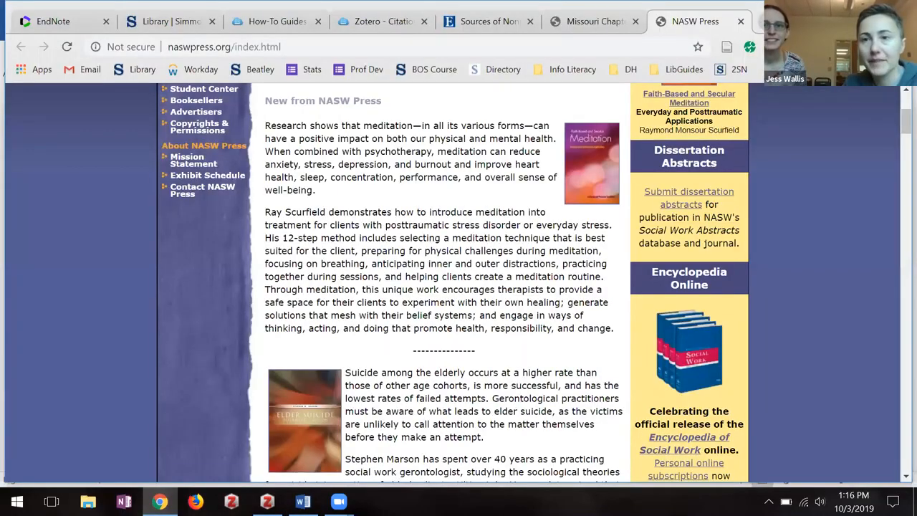
key(ctrl+t)
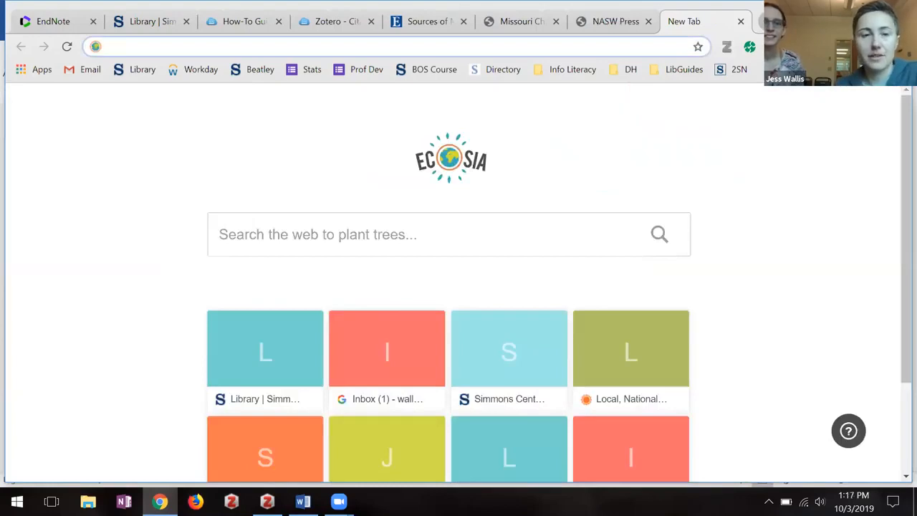
text(zo)
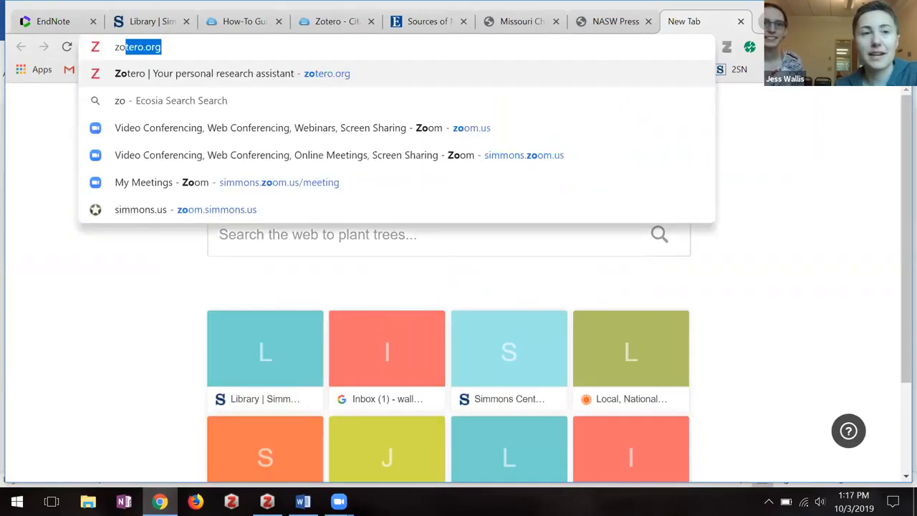
text(tero word plugin)
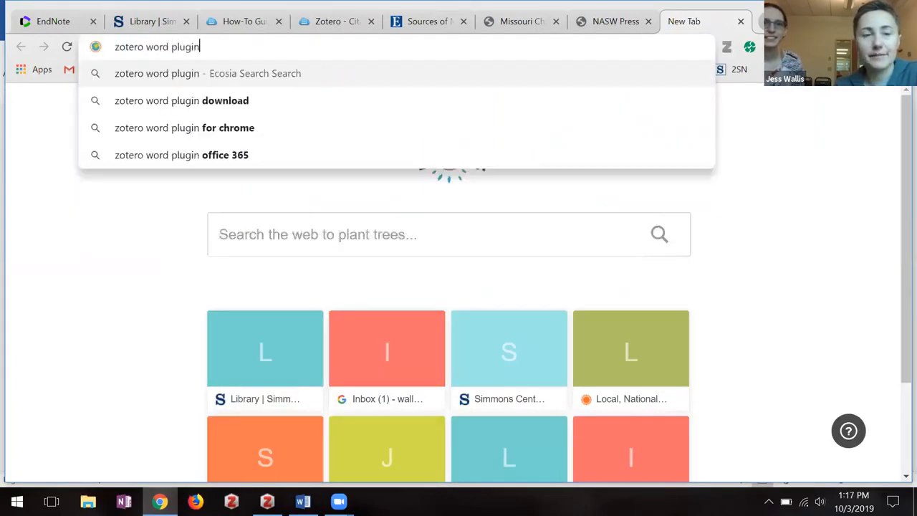
key(Return)
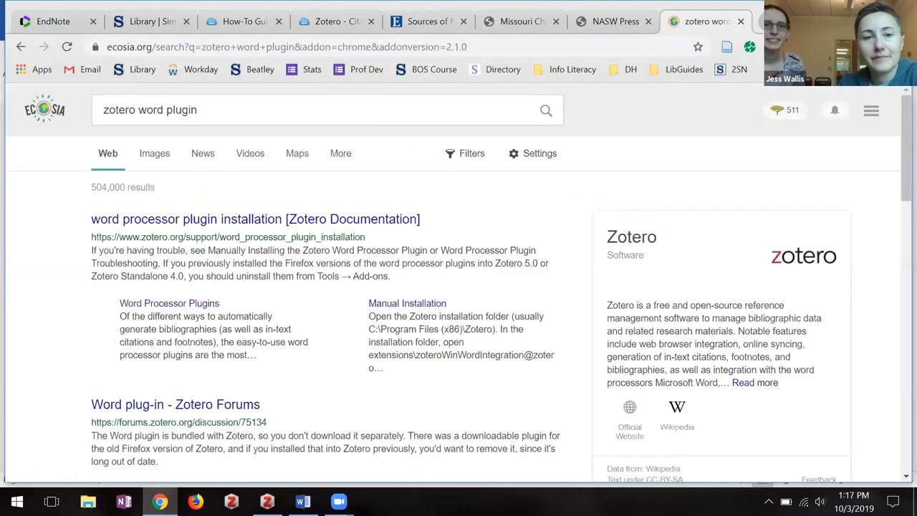
click(229, 219)
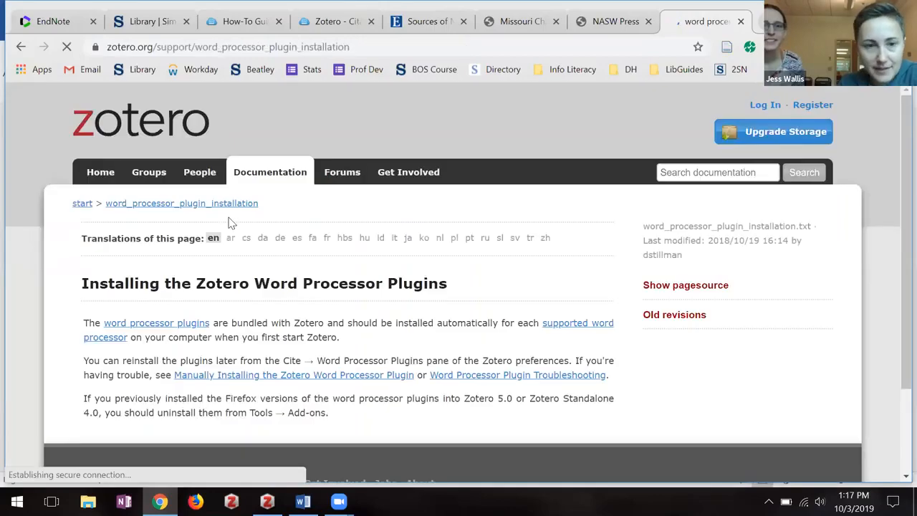
scroll(231, 224, down, 1)
scroll(231, 223, down, 2)
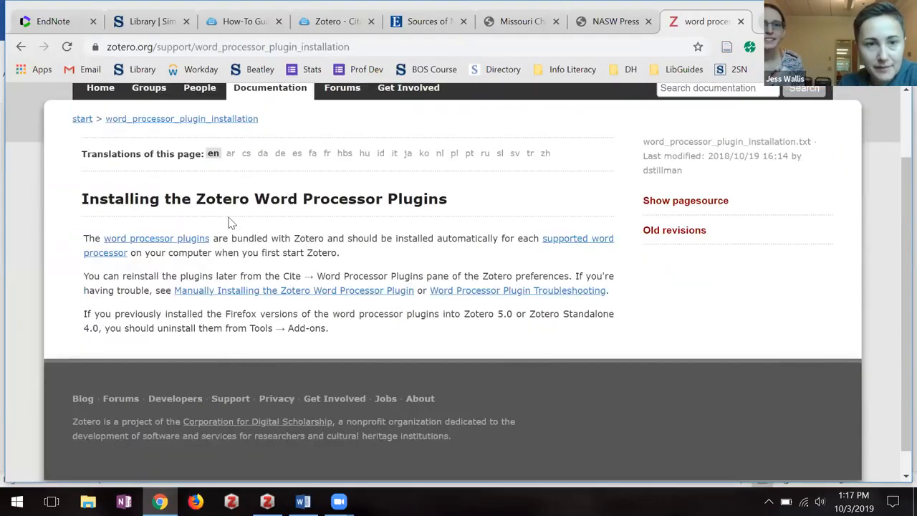
- Open the linked word processor plugins page and go to its guide on using the Zotero Word plugin
click(148, 239)
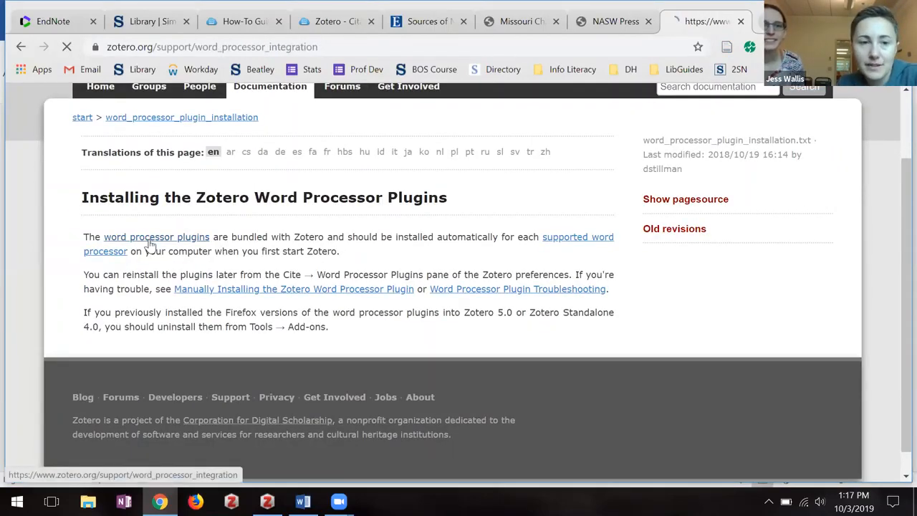
scroll(149, 244, down, 7)
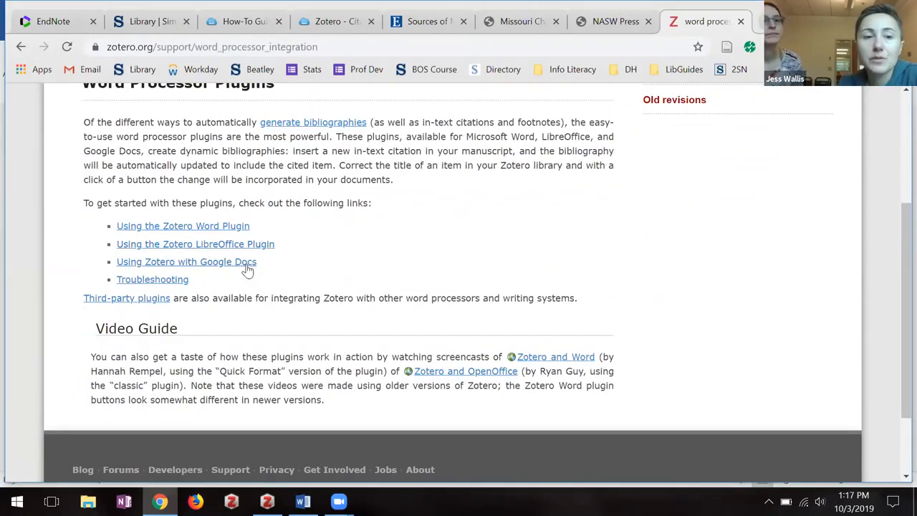
scroll(324, 231, down, 1)
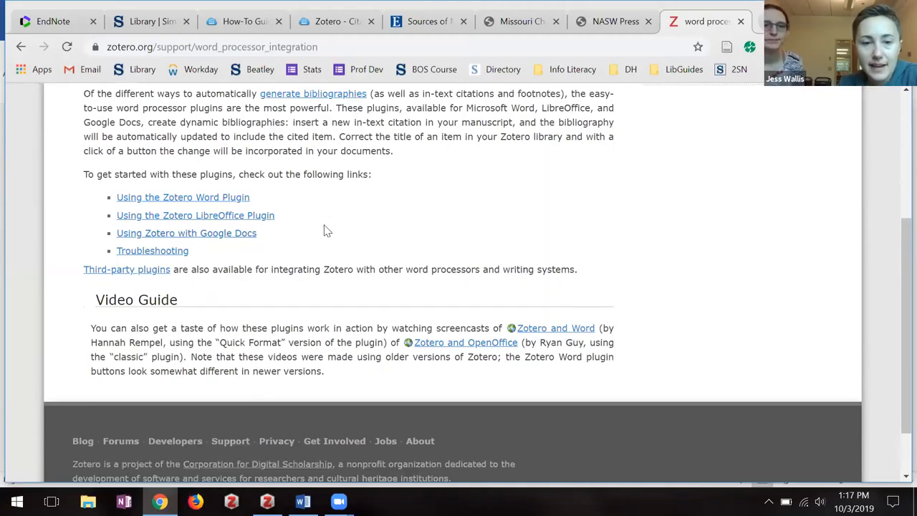
scroll(324, 231, up, 3)
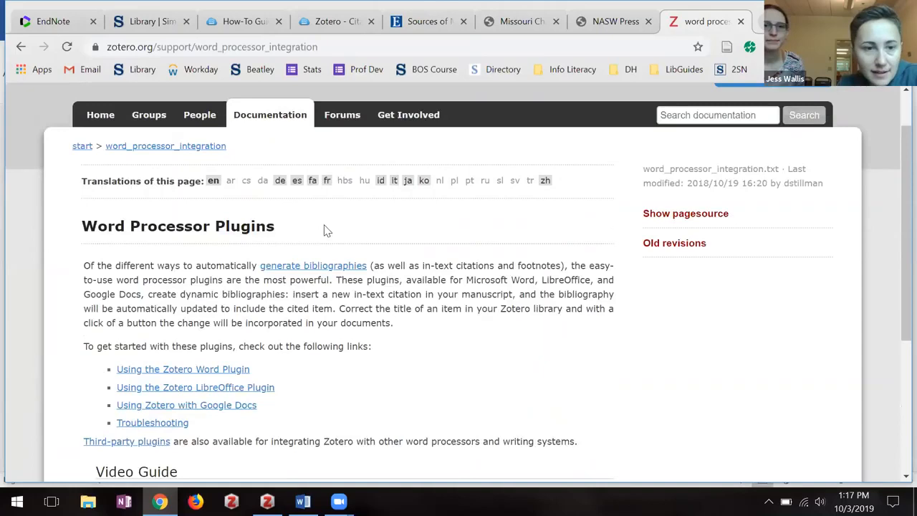
click(219, 369)
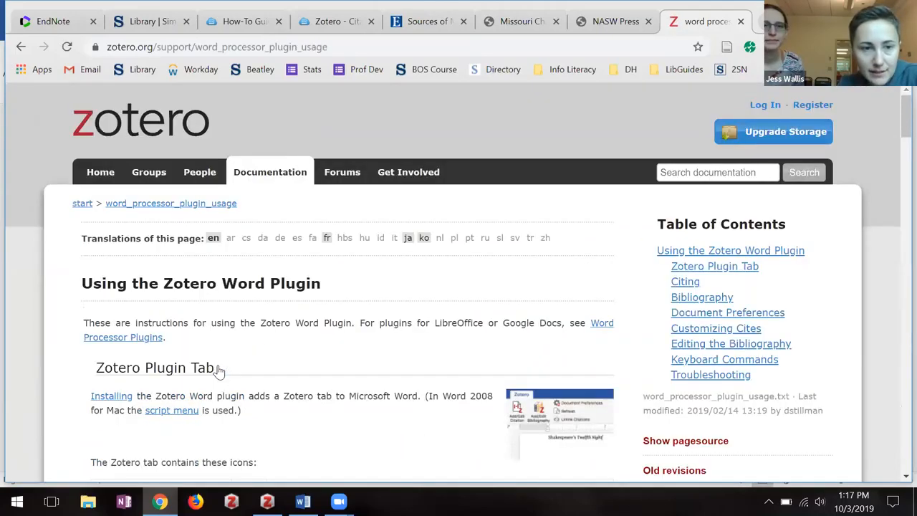
scroll(219, 369, down, 2)
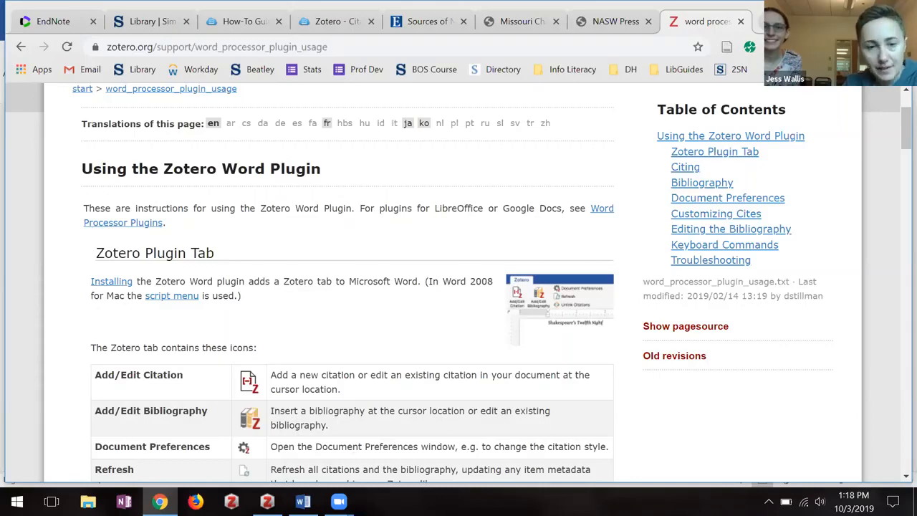
- Switch to Zotero, maximize it, and select American Psychological Association 6th edition in the citation style preferences before closing them
click(267, 501)
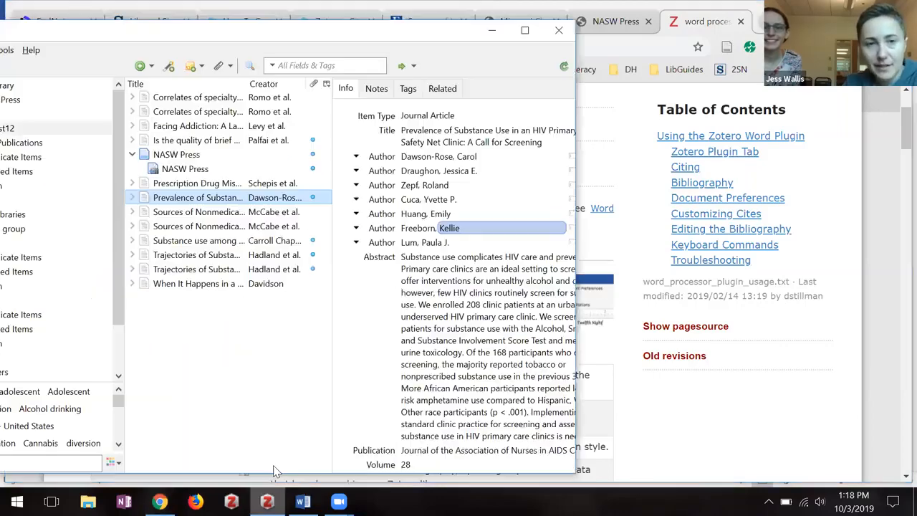
click(525, 29)
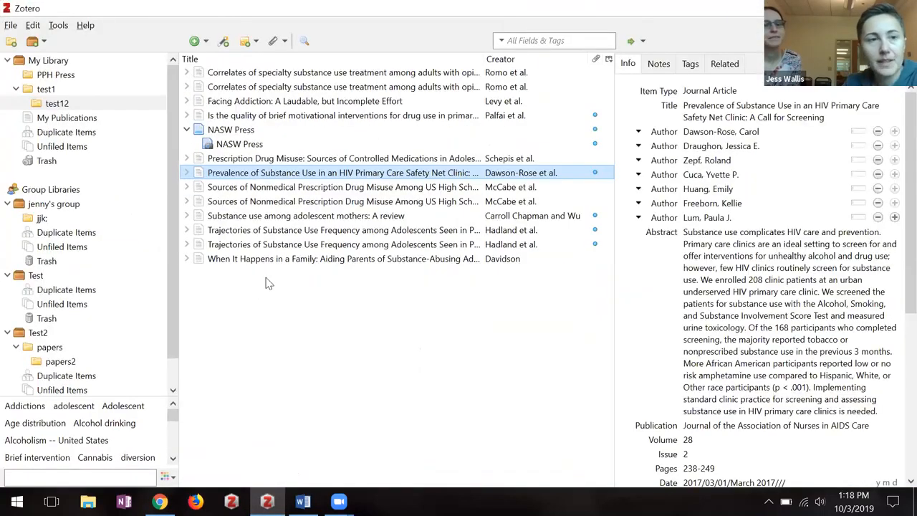
click(31, 26)
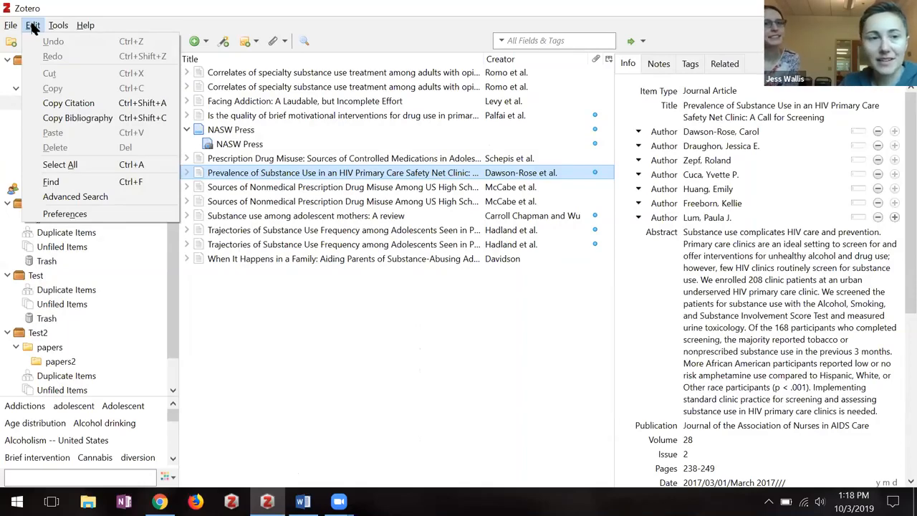
click(65, 215)
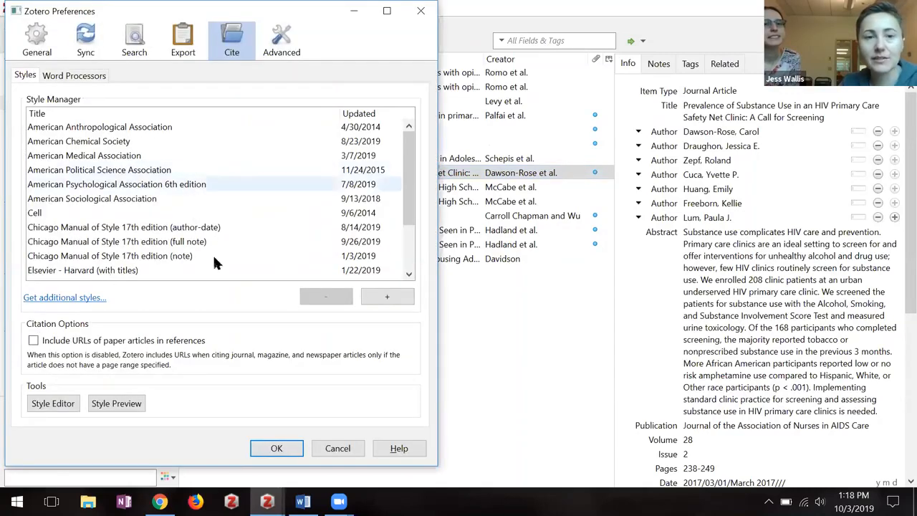
click(170, 186)
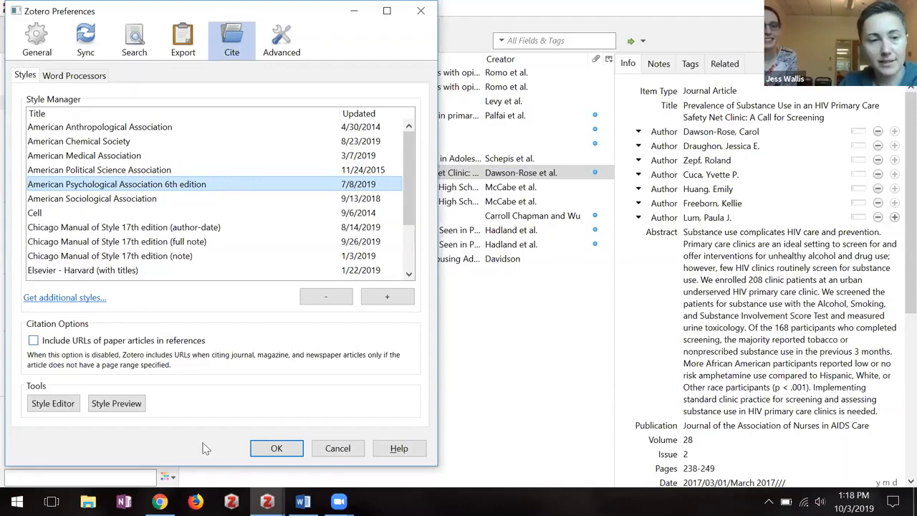
click(275, 448)
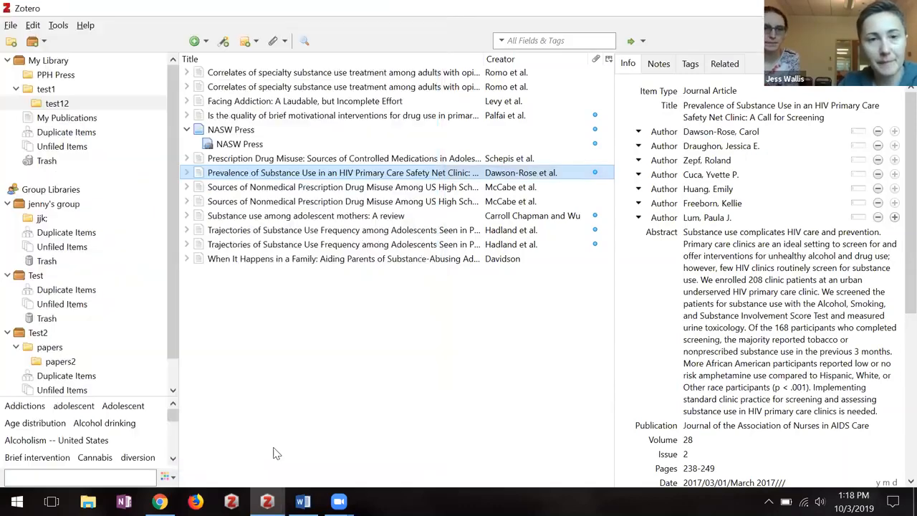
- Show the item types for manual entry and the prompt for adding items by ISBN, DOI, PMID or arXiv ID, without adding anything
click(206, 42)
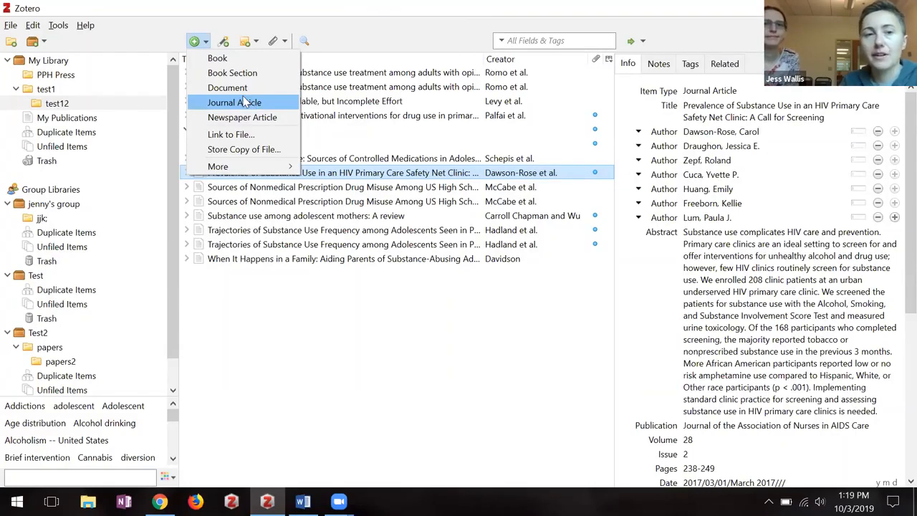
click(224, 43)
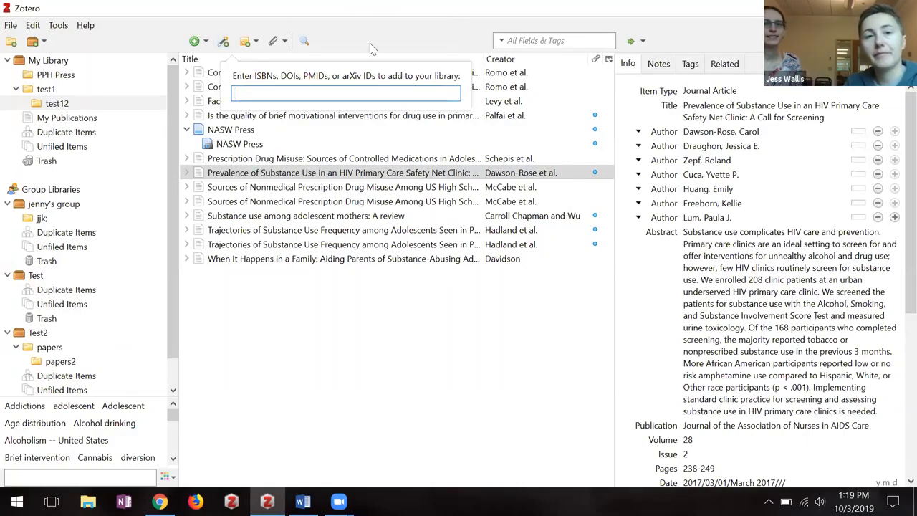
key(Escape)
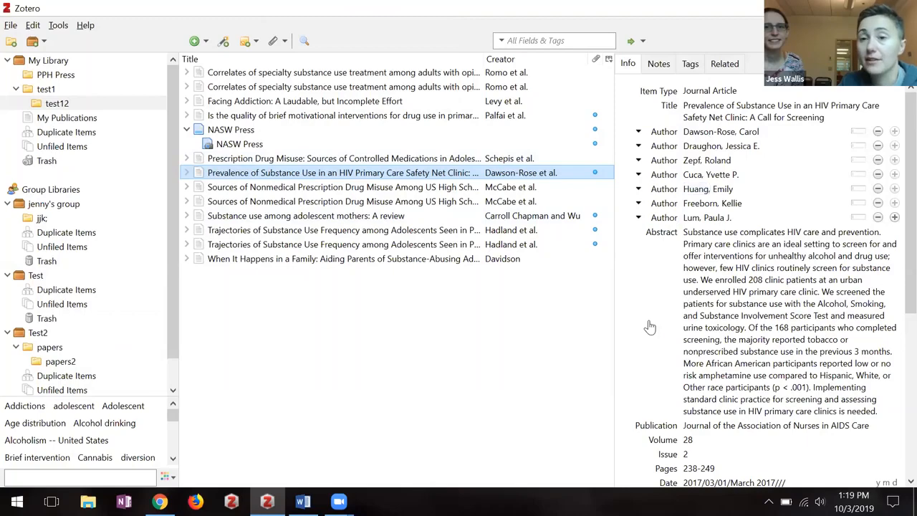
click(677, 280)
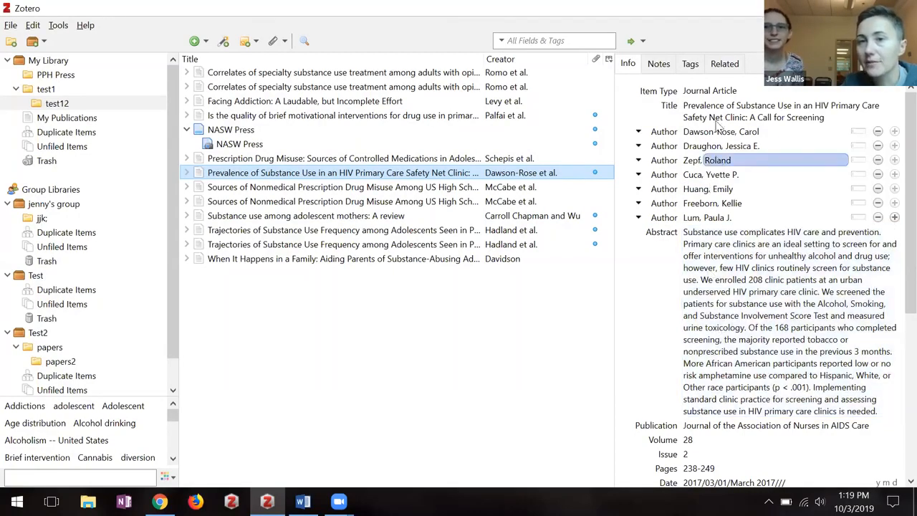
click(634, 346)
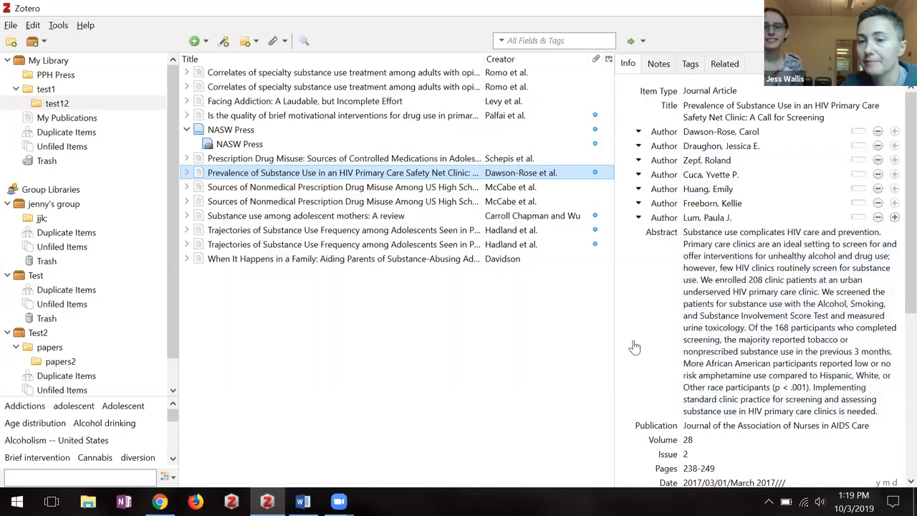
- Expand the HIV primary care clinic article, select its Accepted Version attachment and open its EBSCO Record online
click(187, 173)
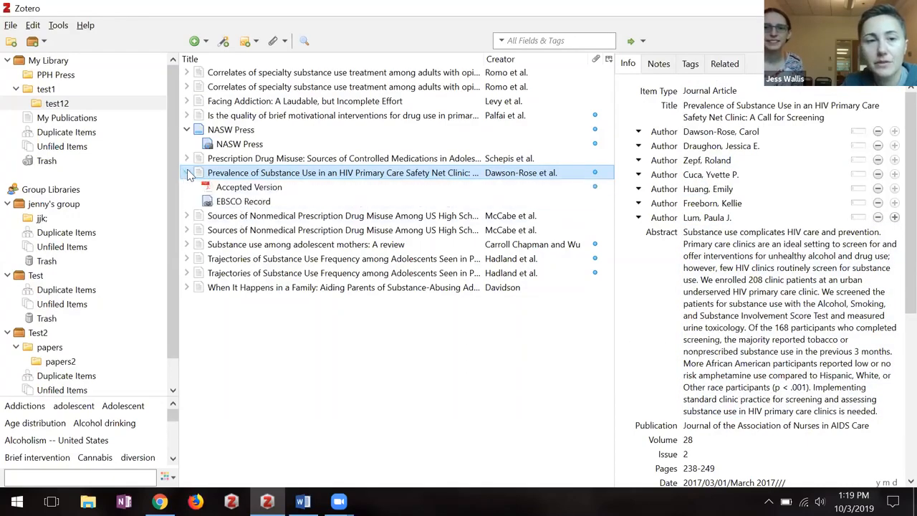
click(256, 190)
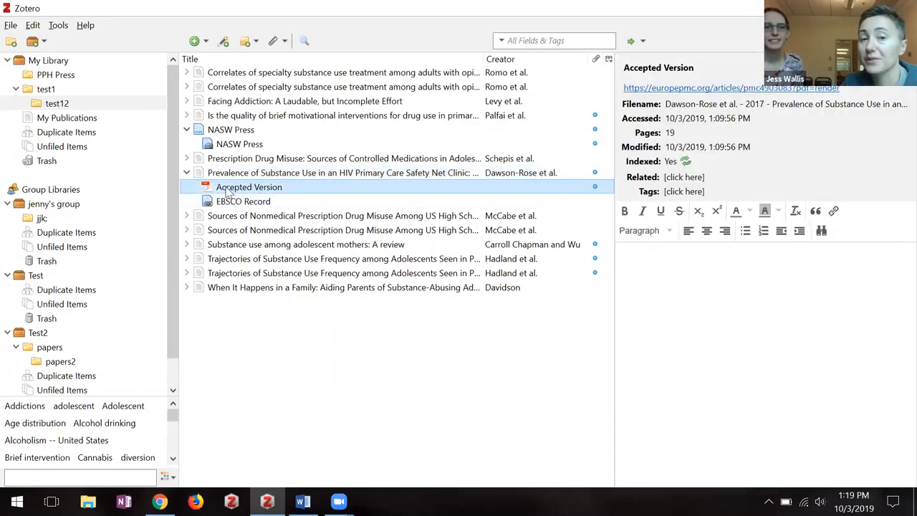
double_click(250, 203)
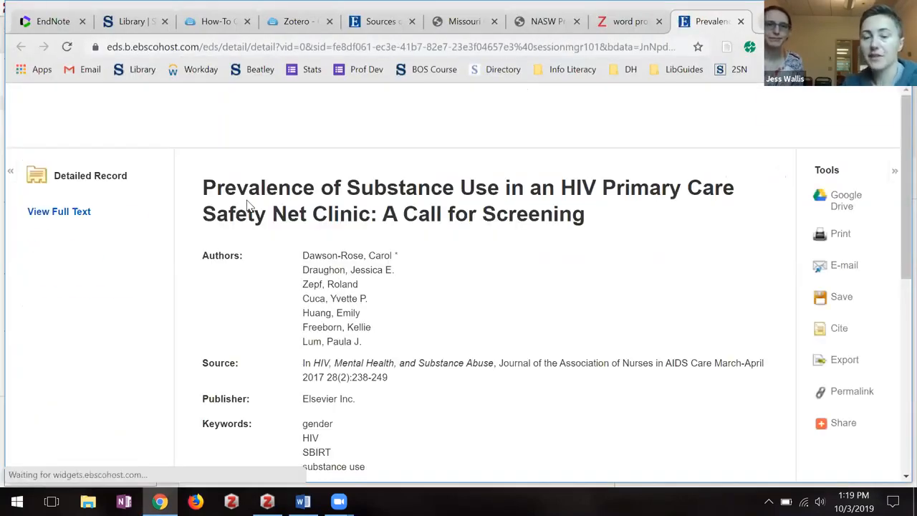
scroll(249, 205, down, 3)
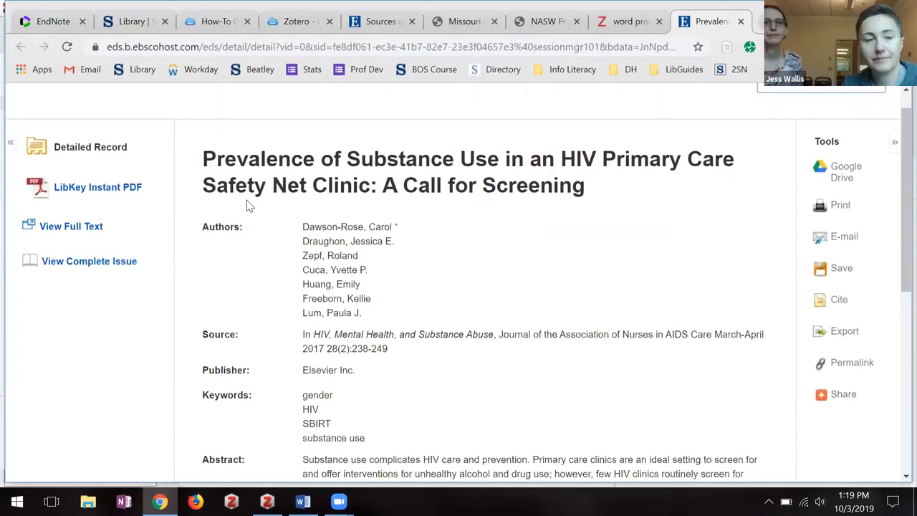